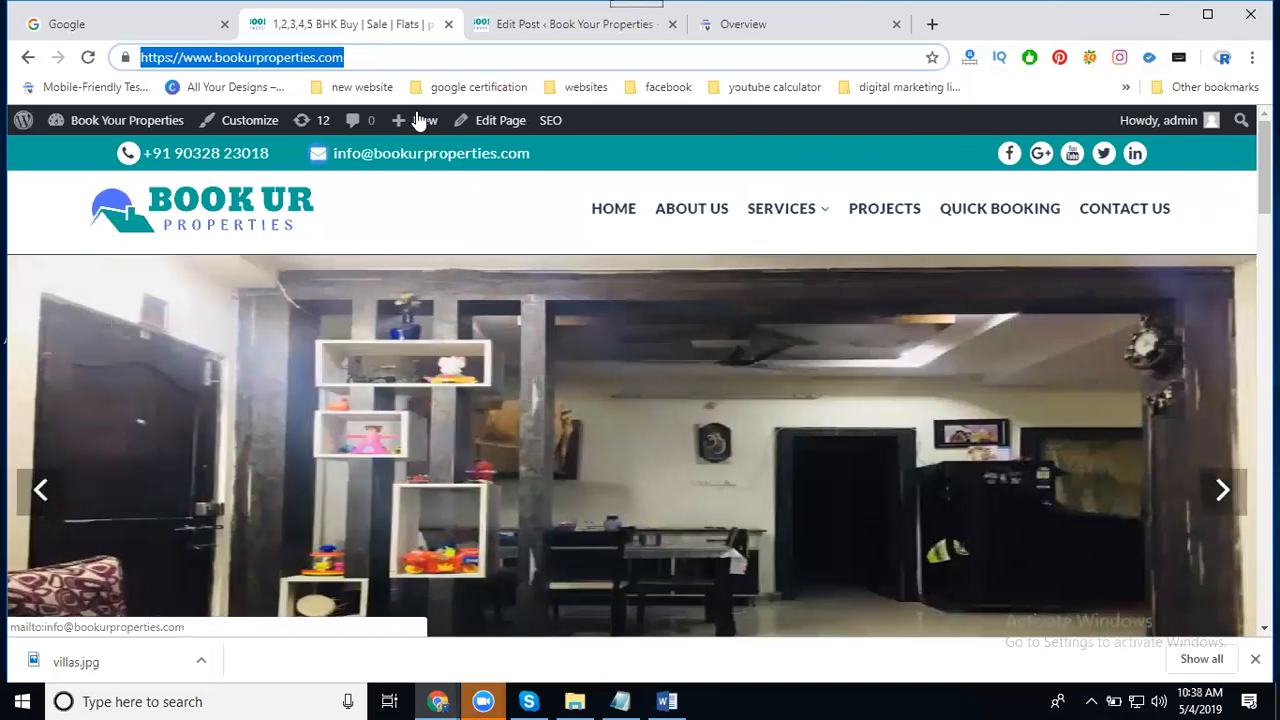
pyautogui.click(720, 28)
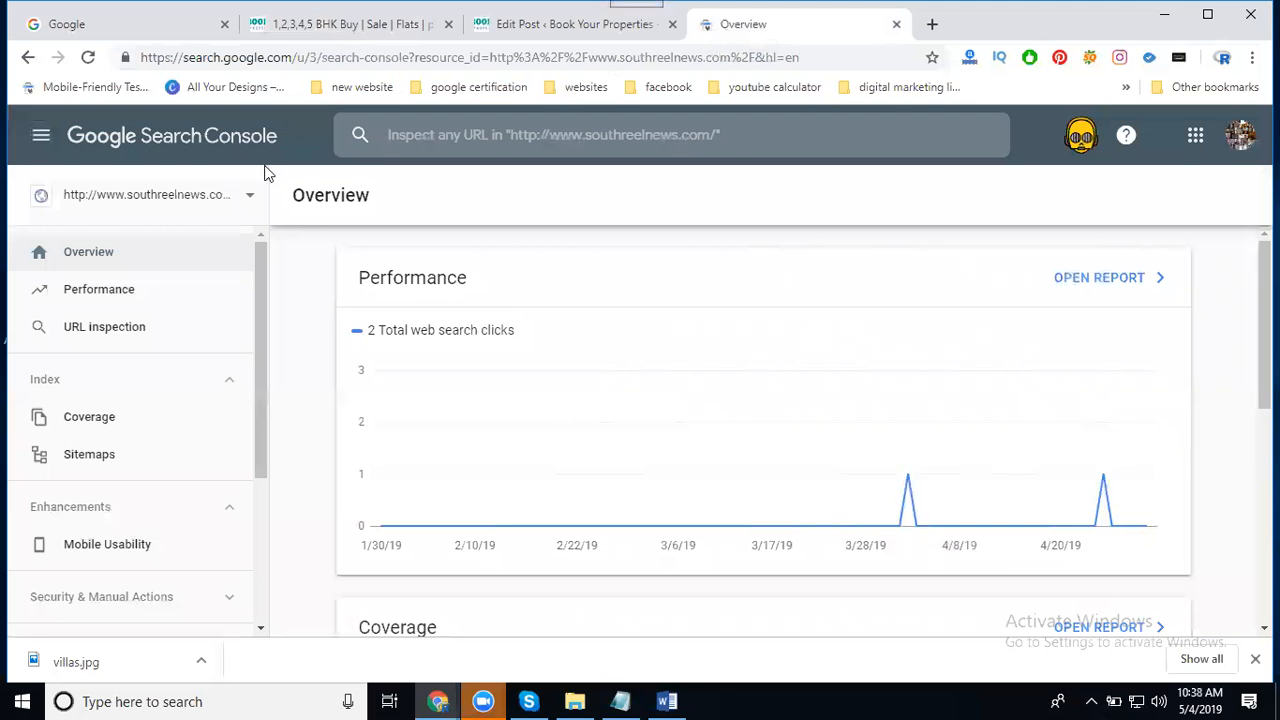
pyautogui.click(141, 197)
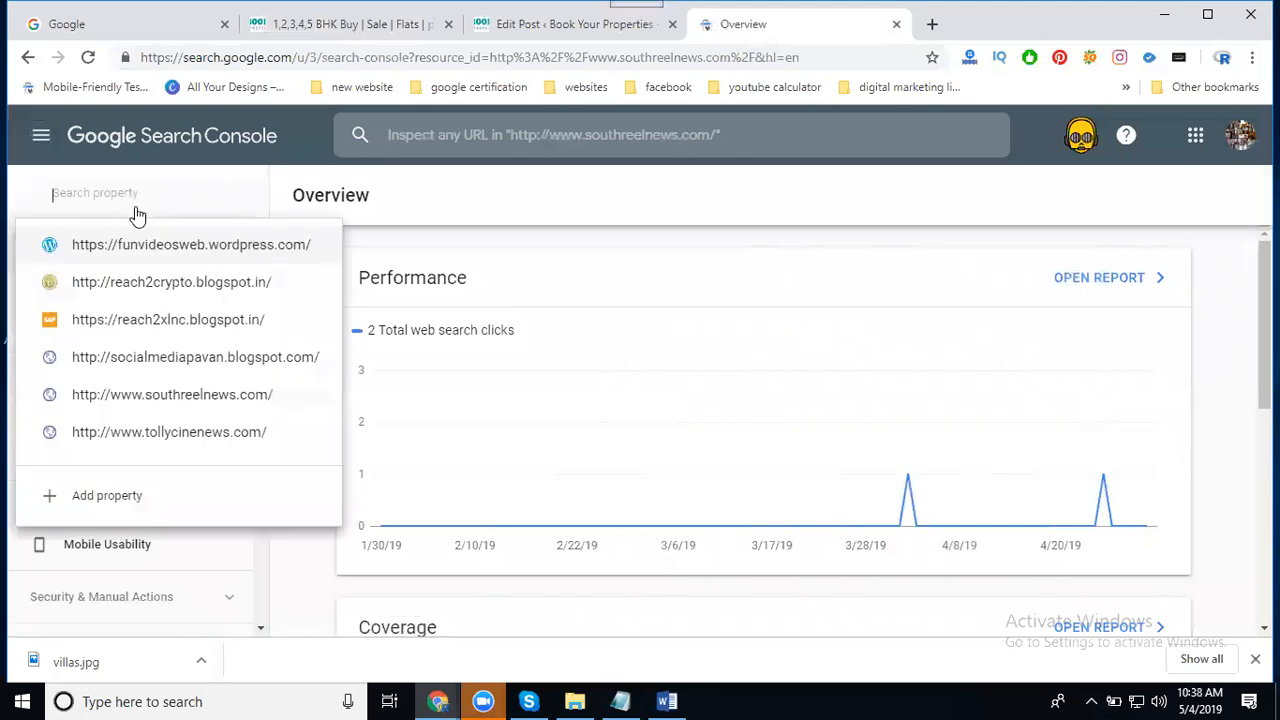
pyautogui.click(104, 497)
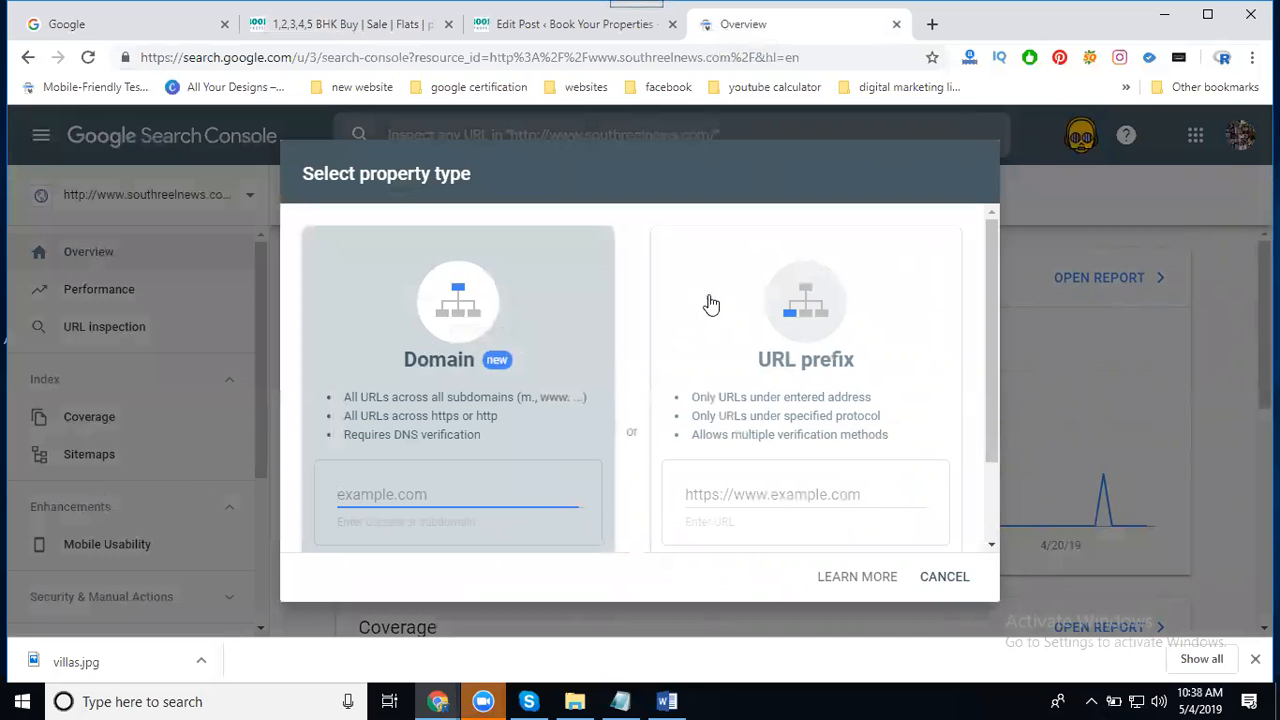
pyautogui.click(747, 500)
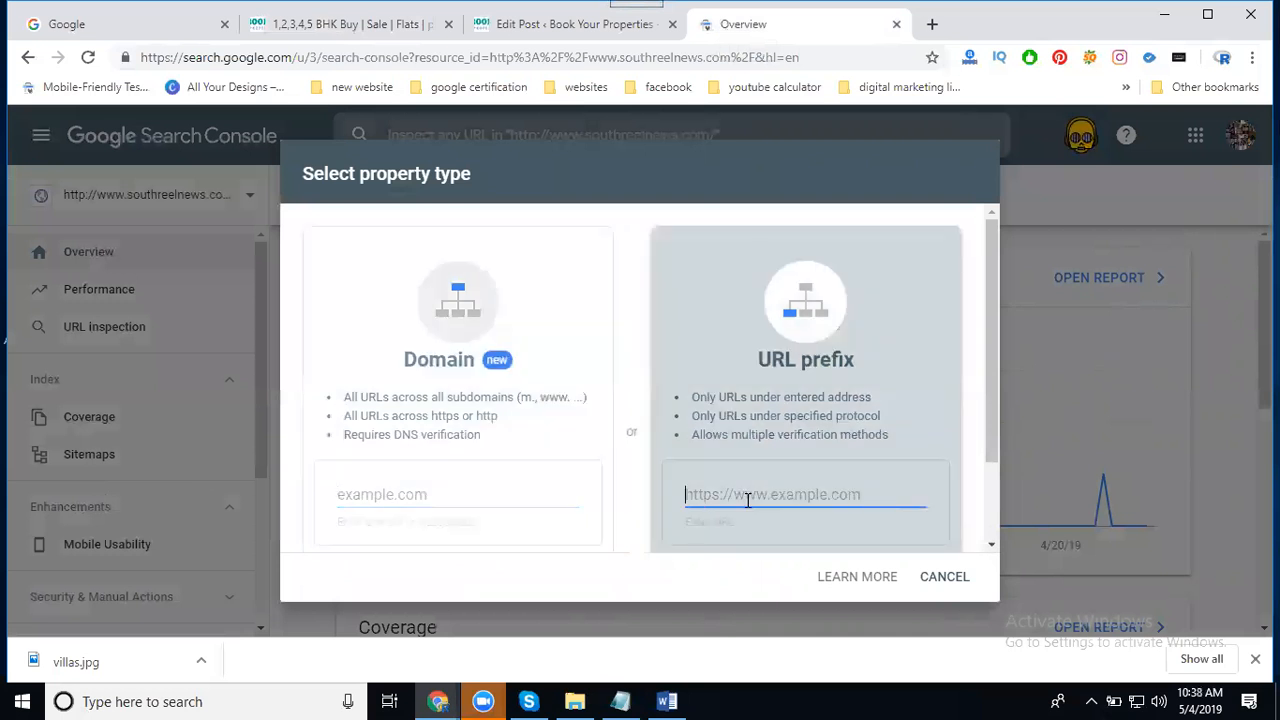
pyautogui.write('https://www.bookurproperties.com/')
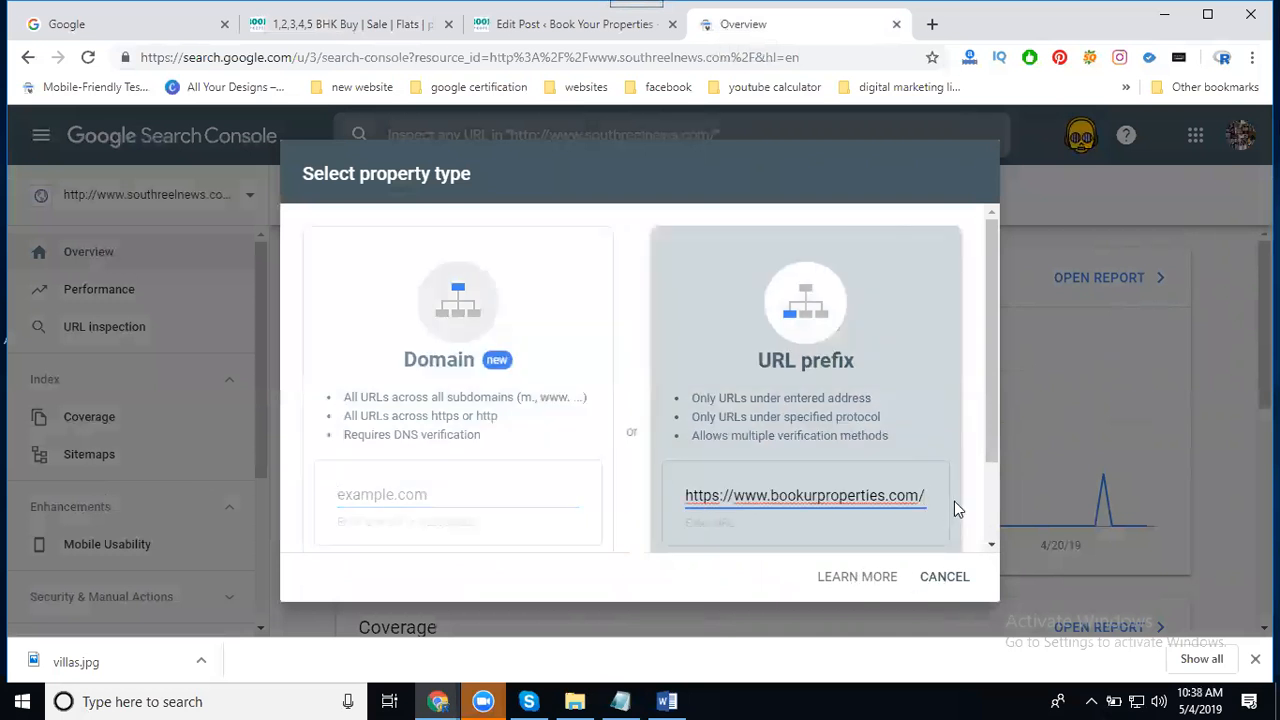
pyautogui.scroll(-1, 971, 439)
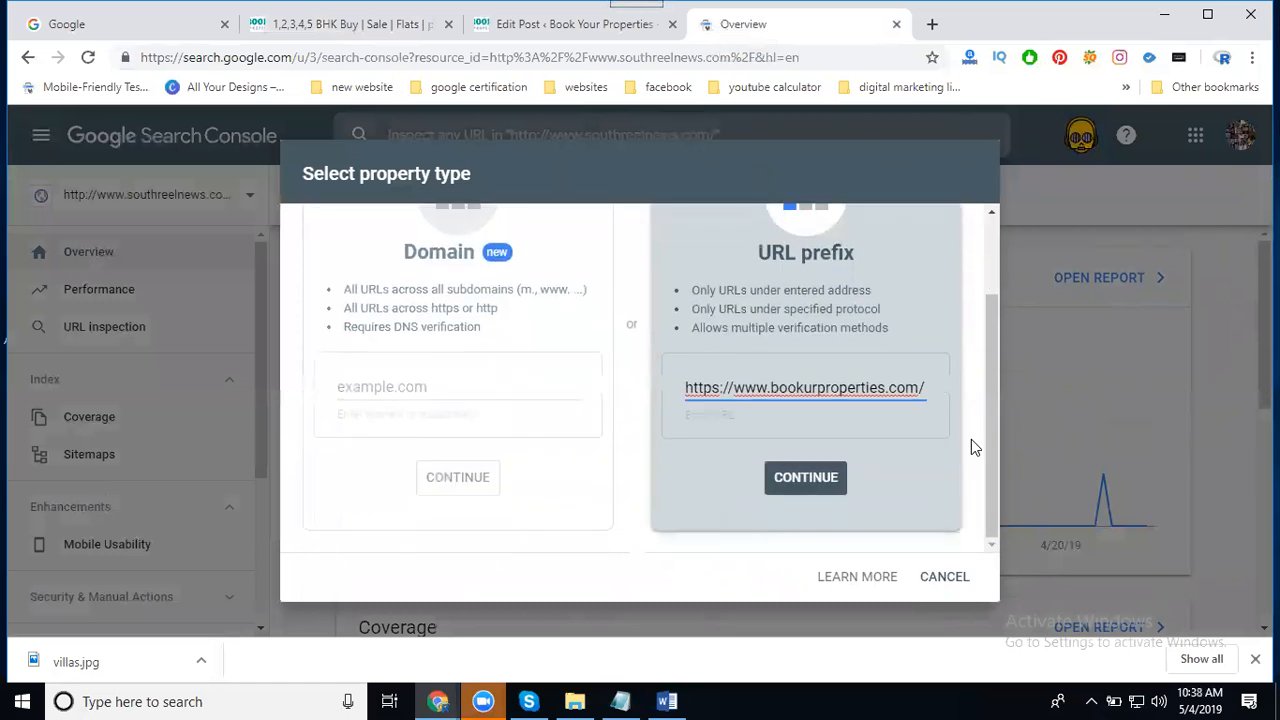
pyautogui.click(783, 478)
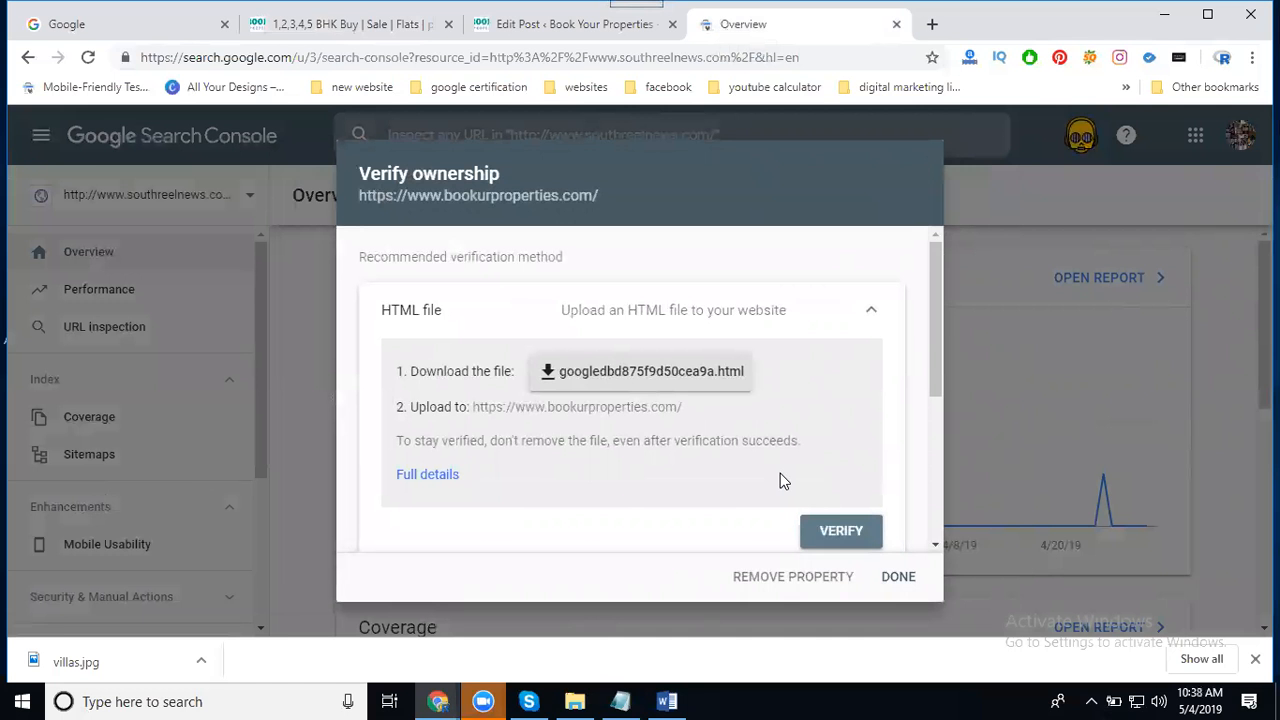
# Step: Download the HTML verification file and copy the full meta tag offered by the HTML tag verification method
pyautogui.click(558, 373)
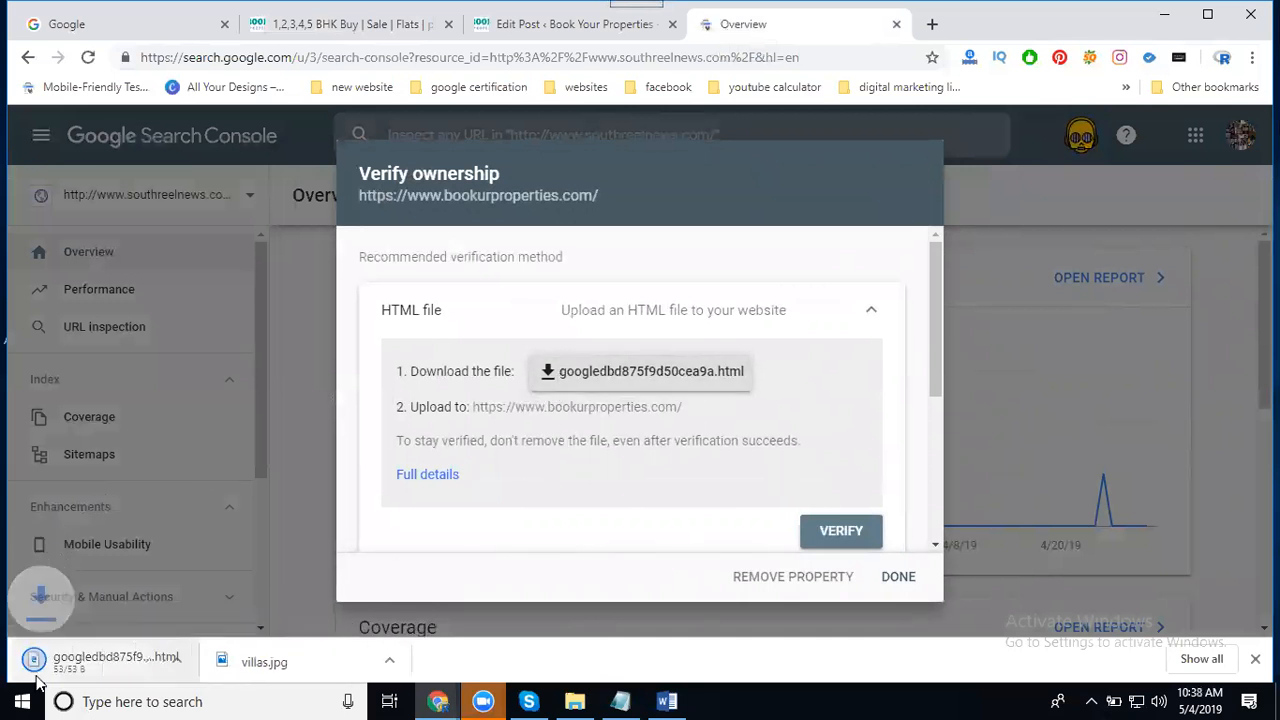
pyautogui.click(78, 668)
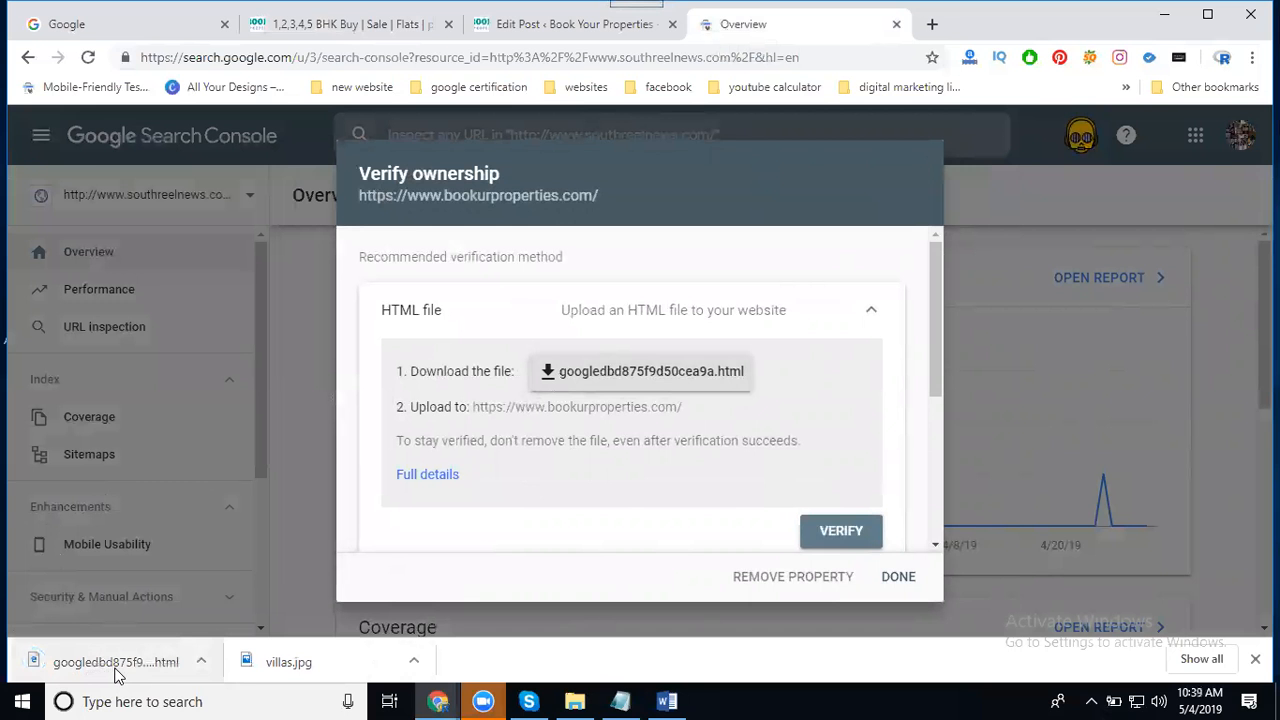
pyautogui.click(633, 314)
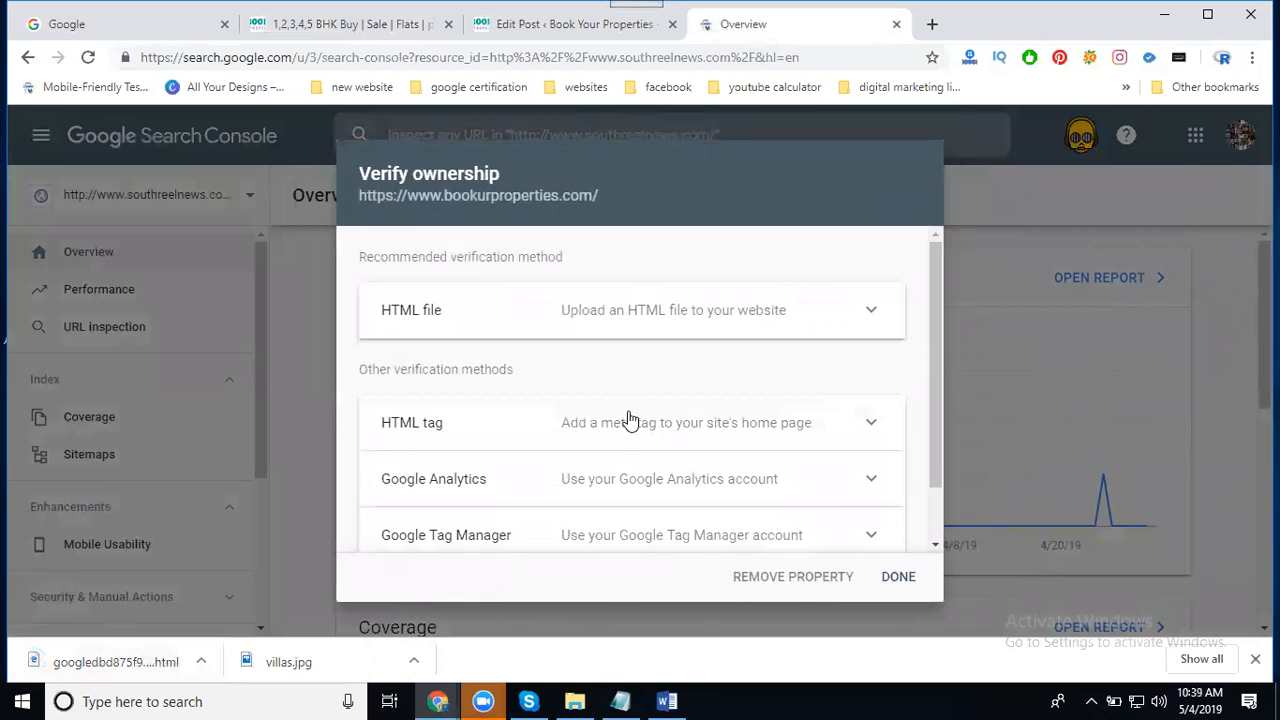
pyautogui.click(628, 420)
pyautogui.tripleClick(613, 348)
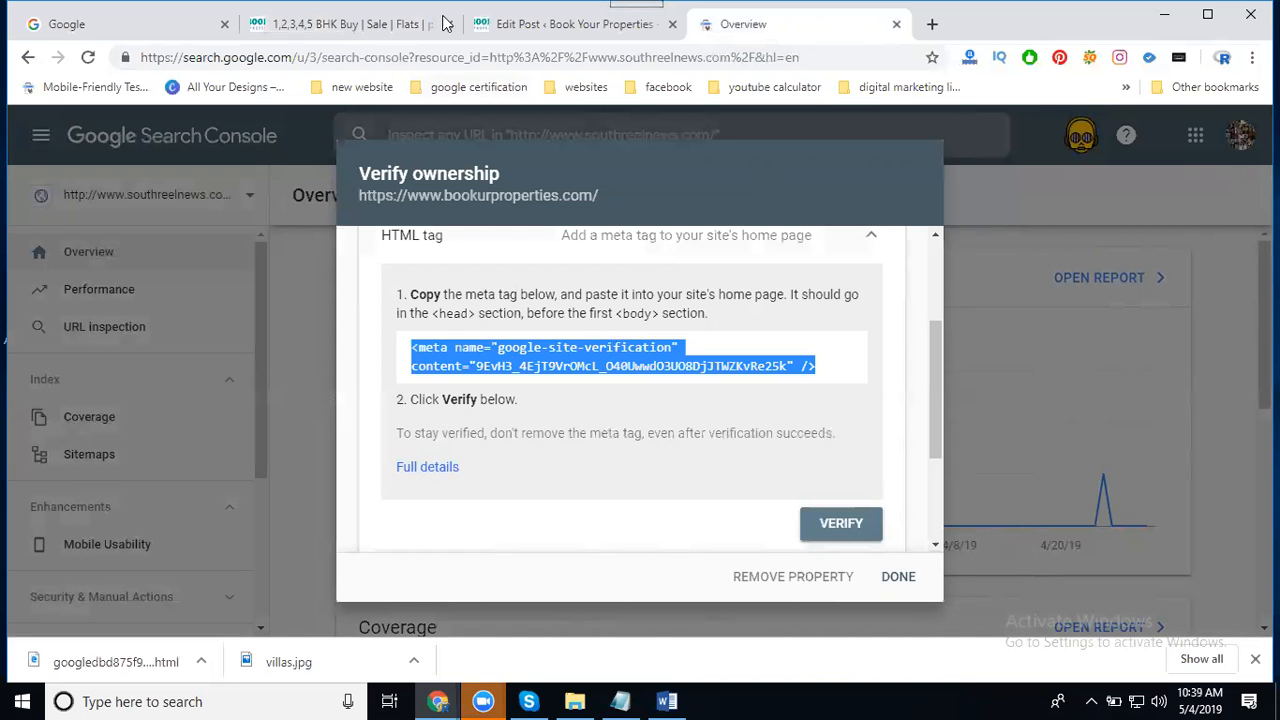
# Step: Switch to the site's WordPress admin and open the All in One SEO general settings
pyautogui.click(497, 25)
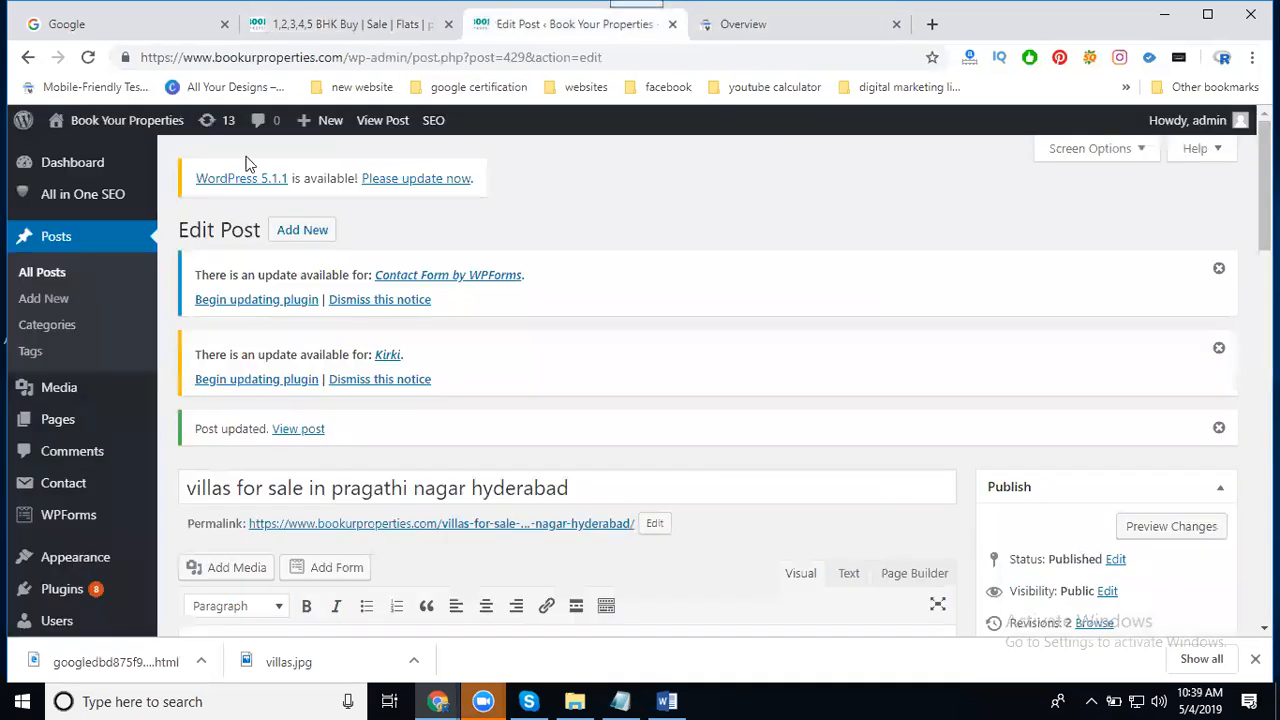
pyautogui.click(57, 273)
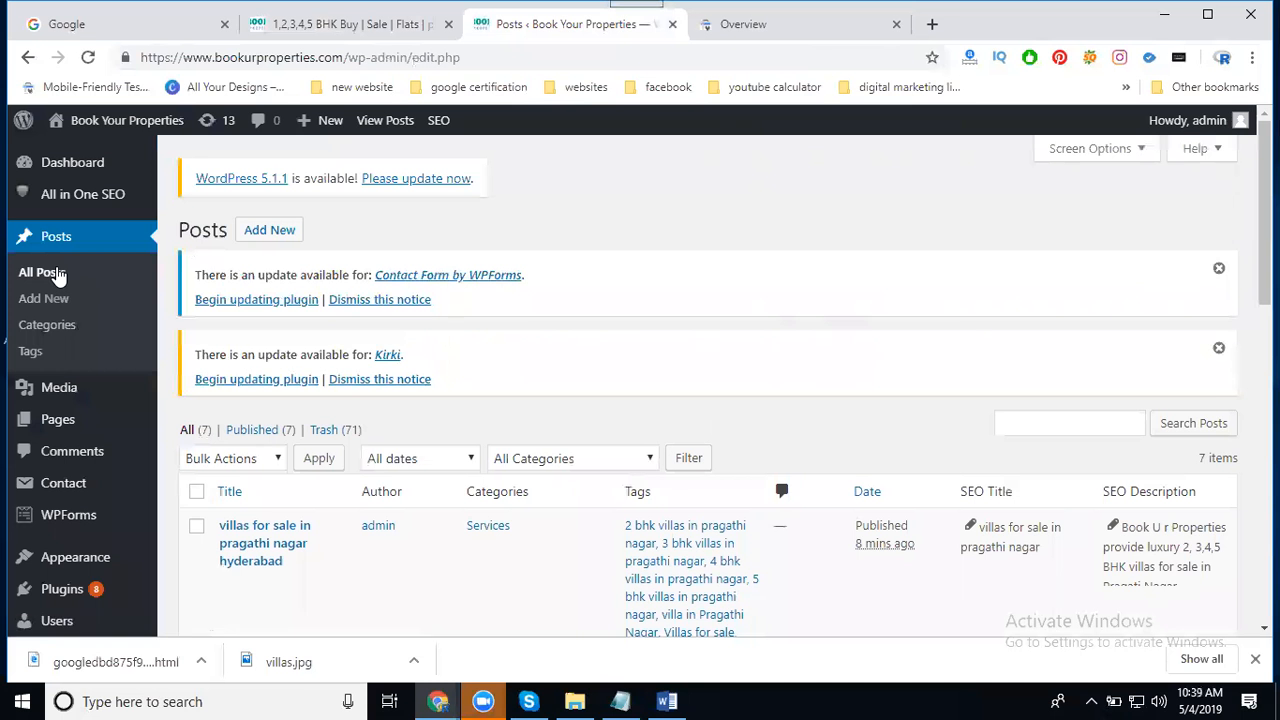
pyautogui.click(68, 200)
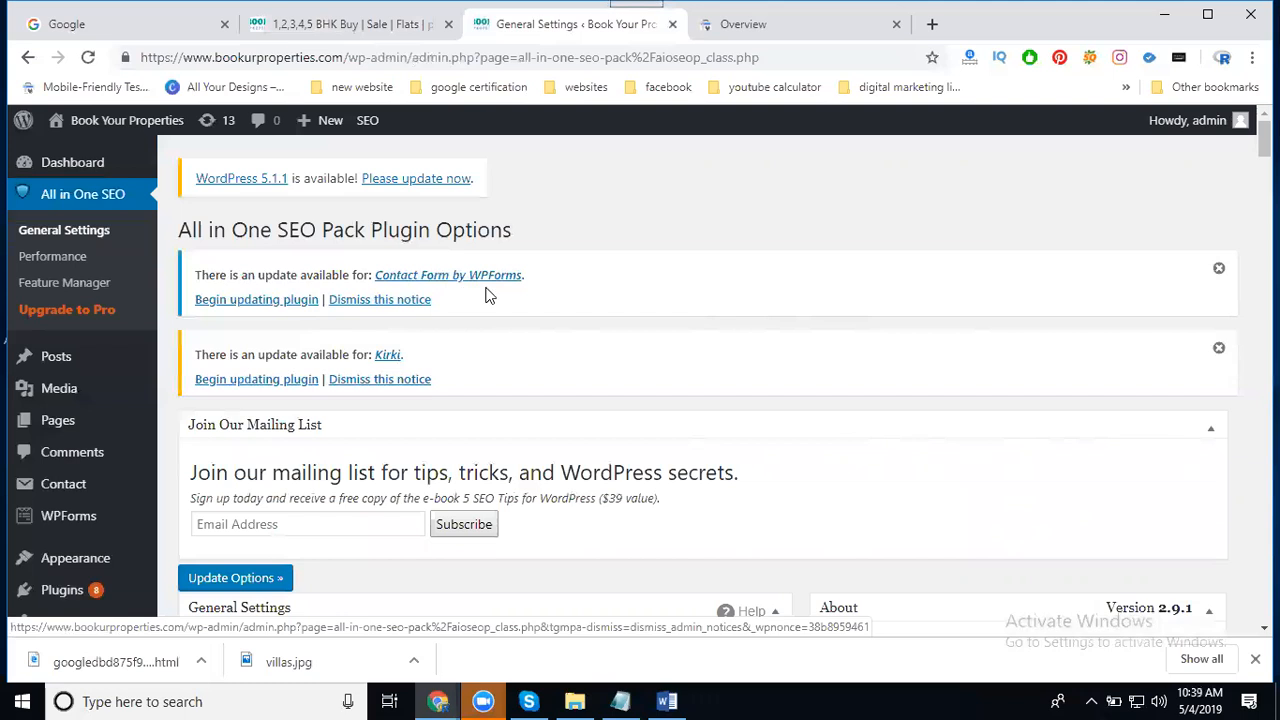
# Step: Paste the full verification meta tag as the Google Webmaster Tools value under Webmaster Verification and save the plugin options
pyautogui.scroll(-7, 490, 340)
pyautogui.scroll(-8, 490, 340)
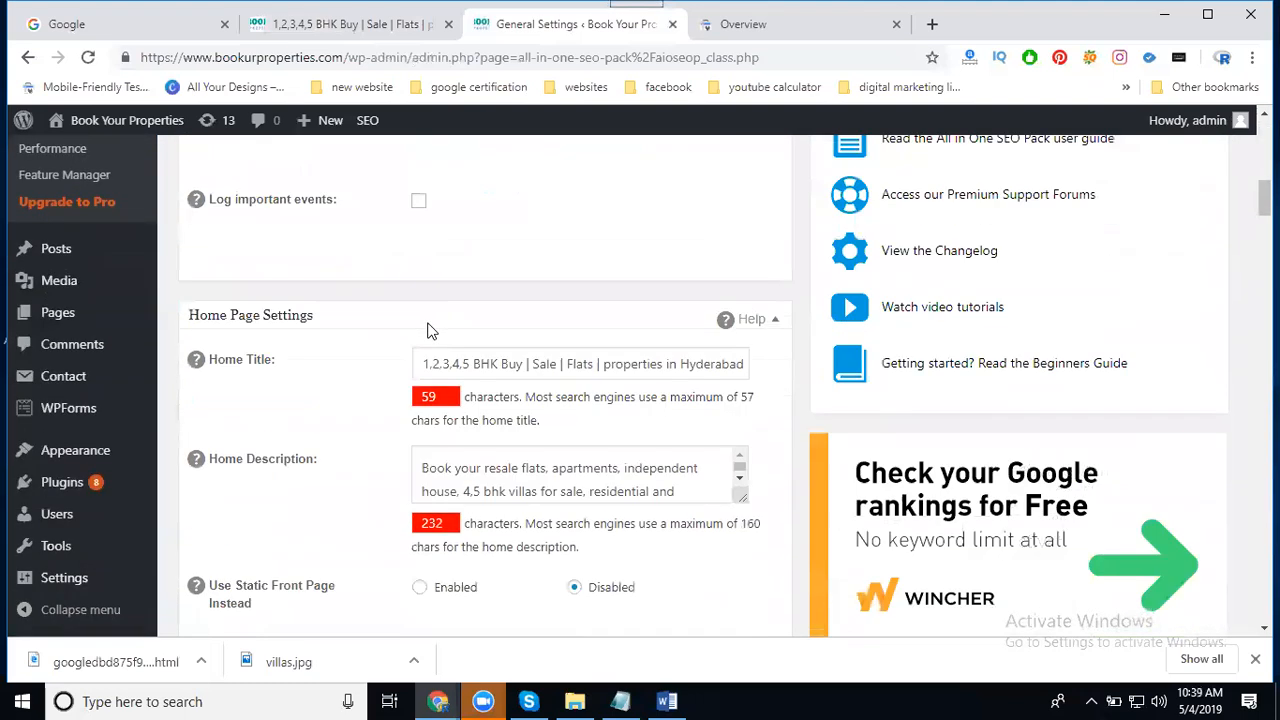
pyautogui.scroll(-10, 395, 330)
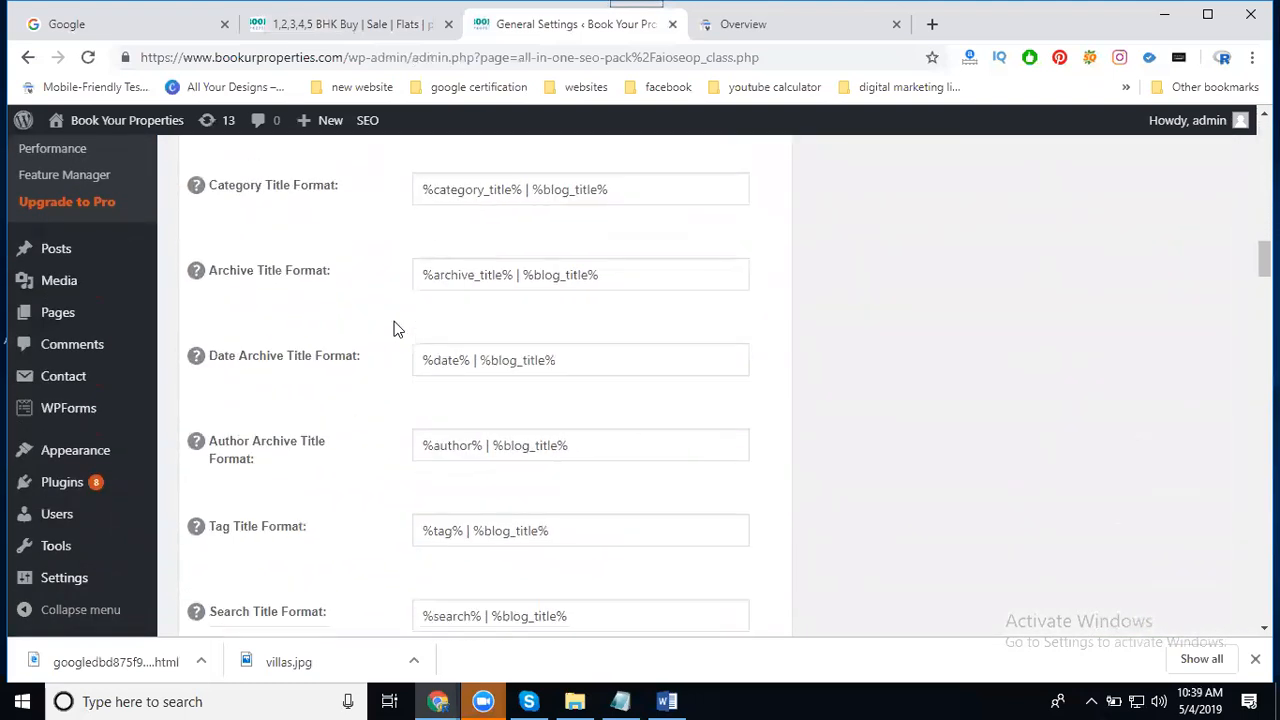
pyautogui.scroll(-5, 395, 330)
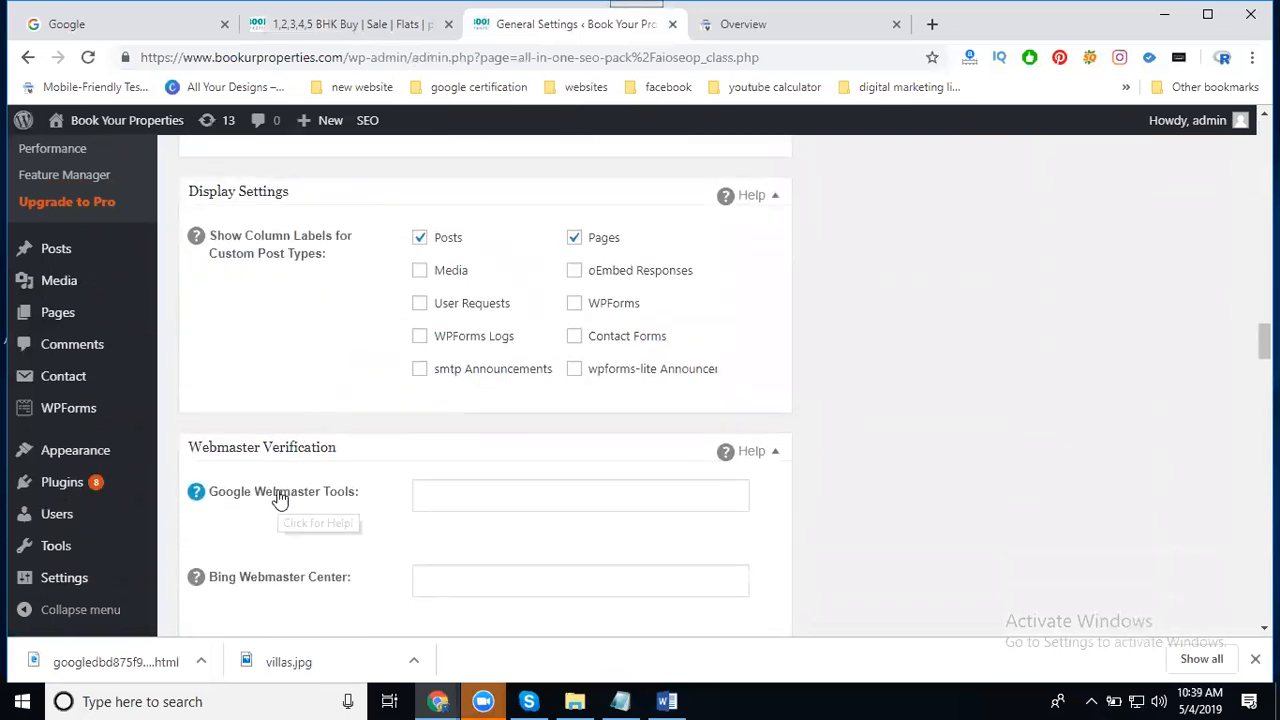
pyautogui.click(463, 490)
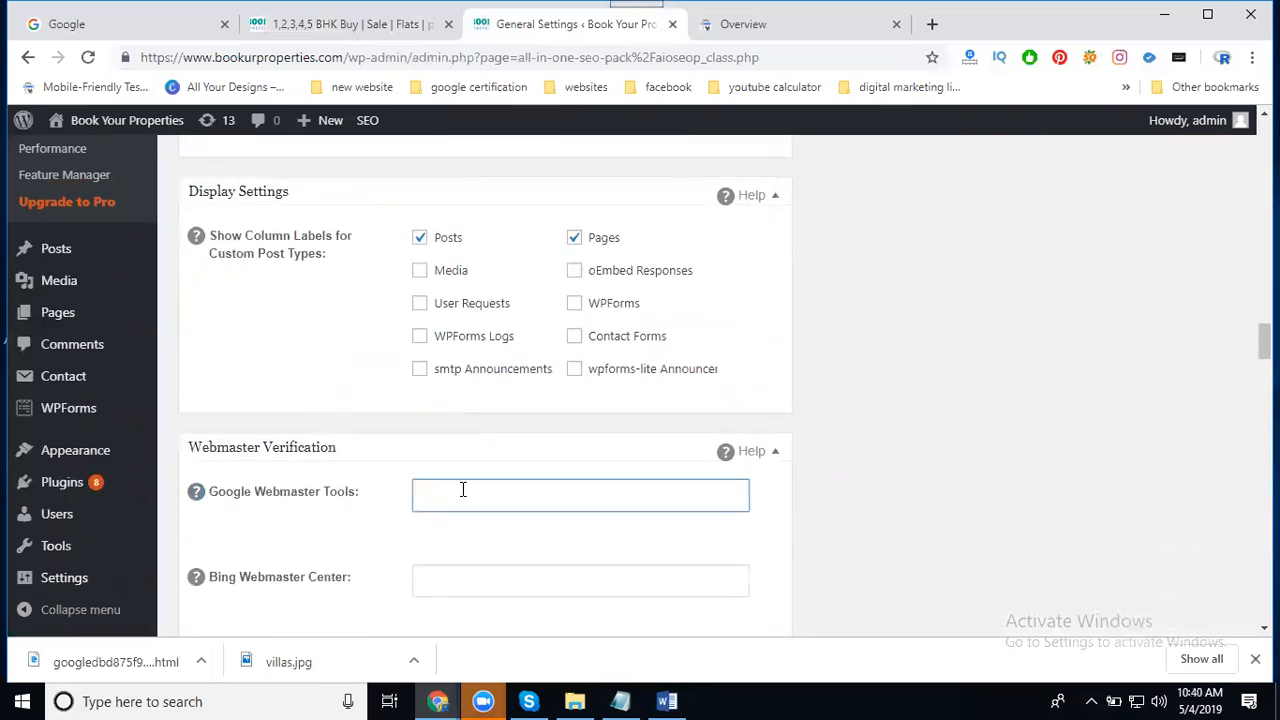
pyautogui.hotkey('ctrl', 'v')
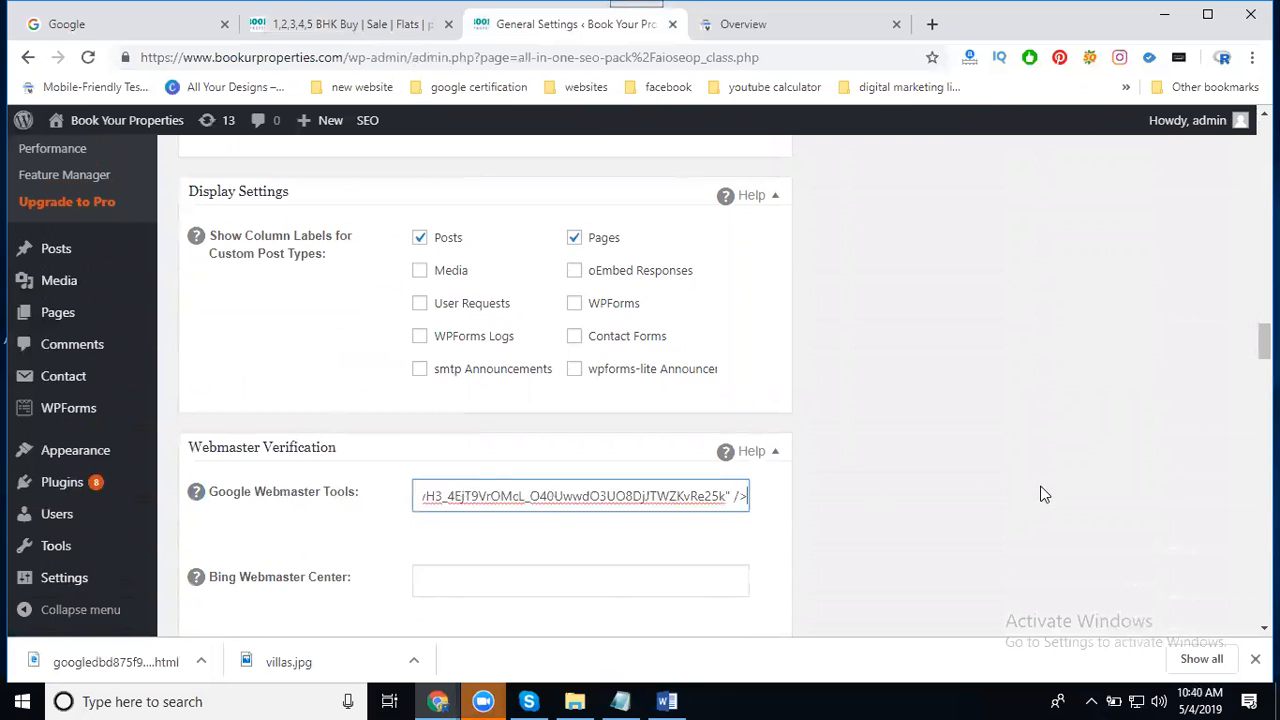
pyautogui.scroll(-15, 1043, 491)
pyautogui.scroll(-15, 924, 446)
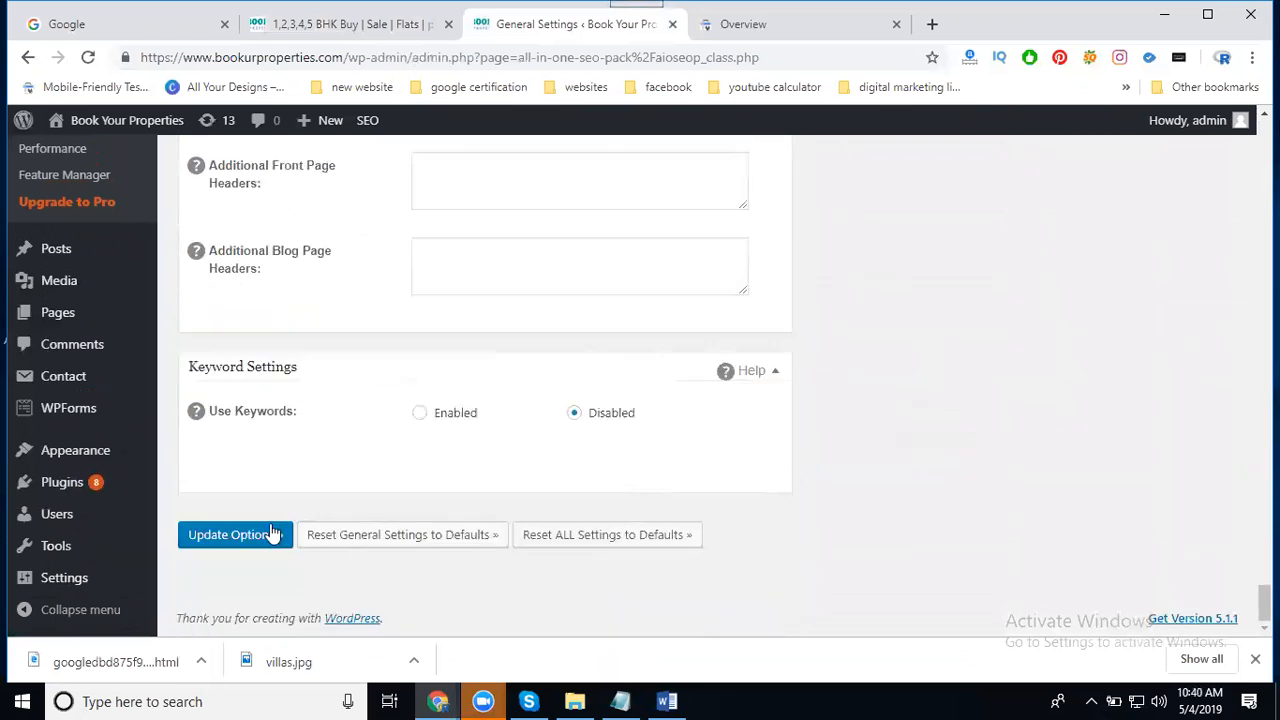
pyautogui.click(206, 535)
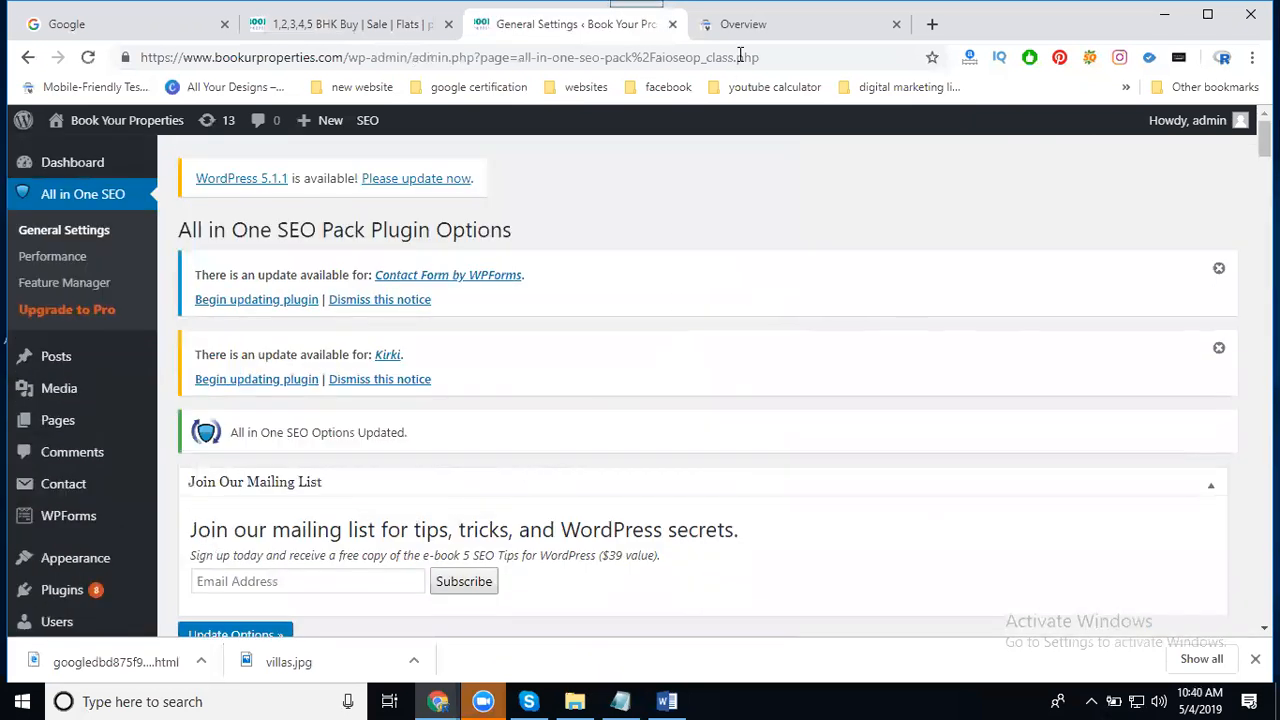
# Step: Return to Search Console and try to verify ownership of the property with the HTML tag method
pyautogui.click(744, 32)
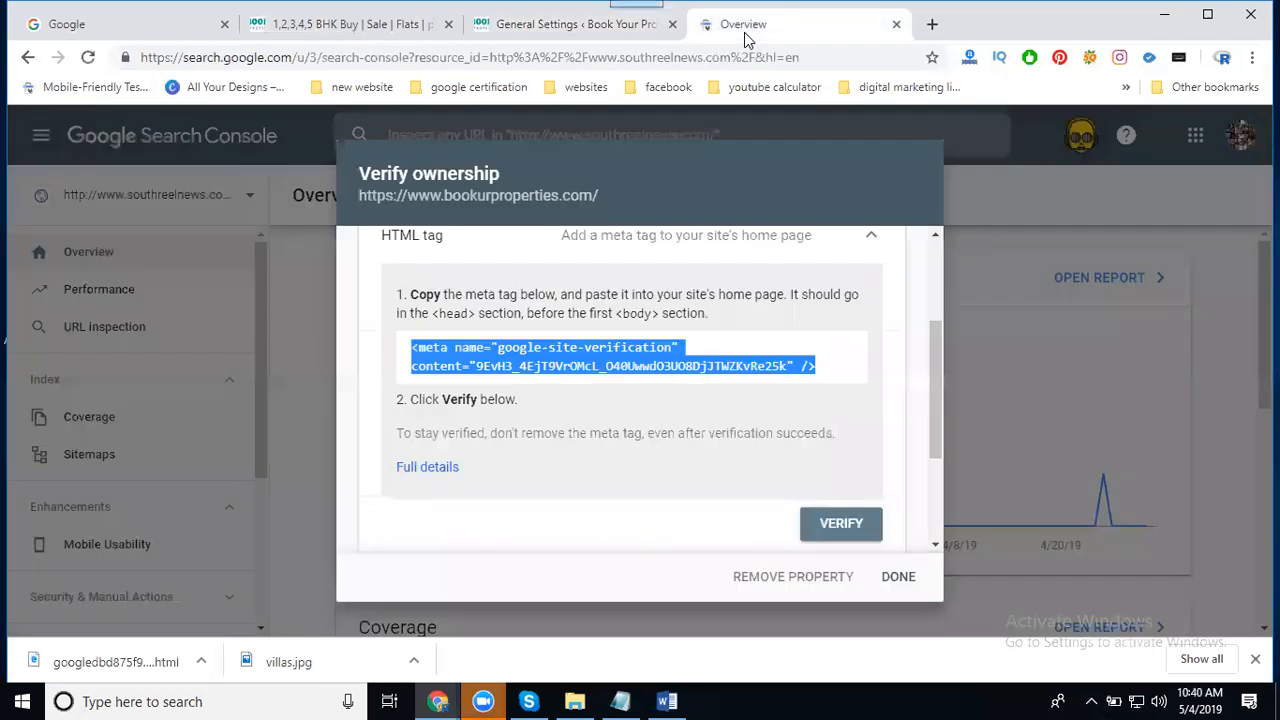
pyautogui.click(847, 522)
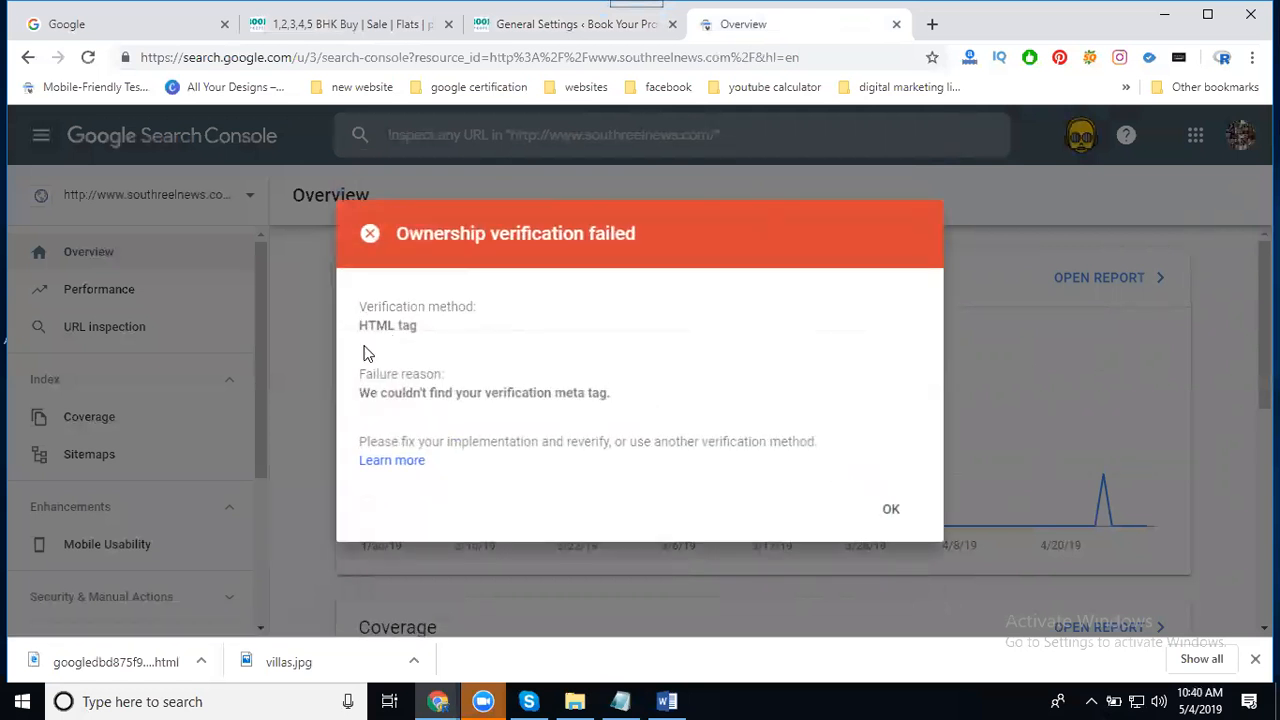
pyautogui.click(893, 511)
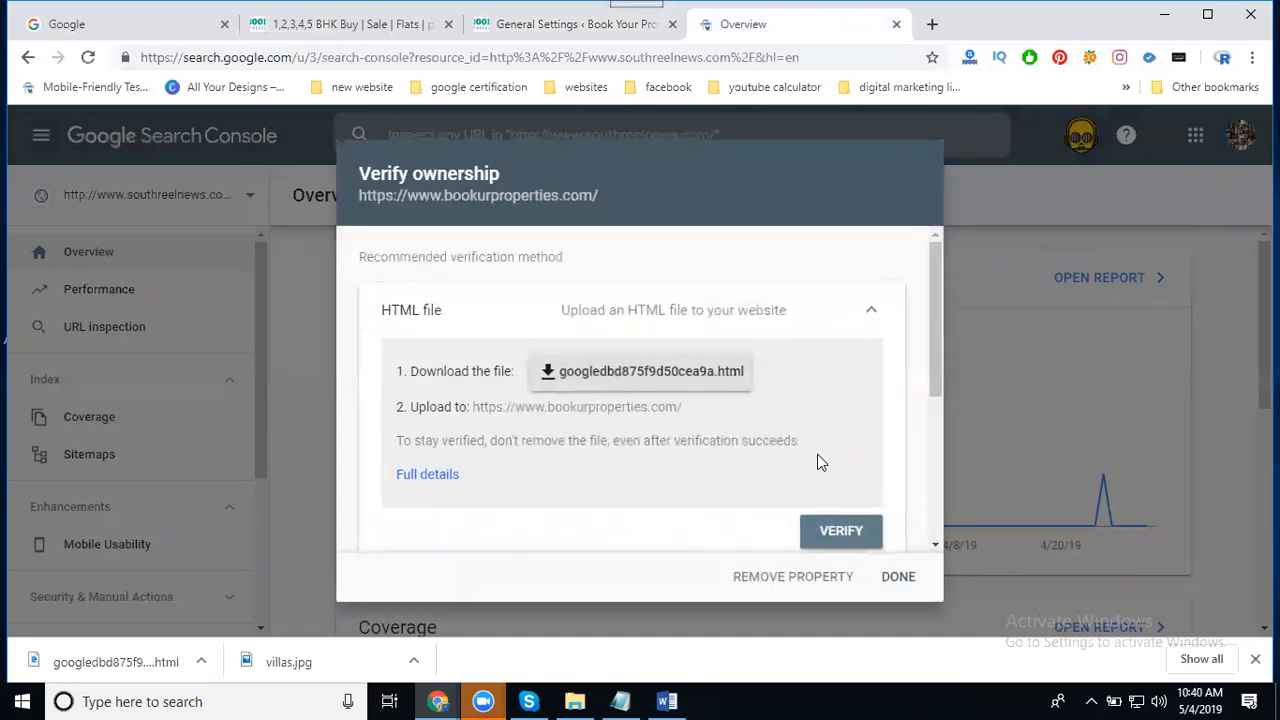
# Step: Reopen the HTML tag method and copy only the verification code inside the meta tag's content attribute
pyautogui.click(720, 310)
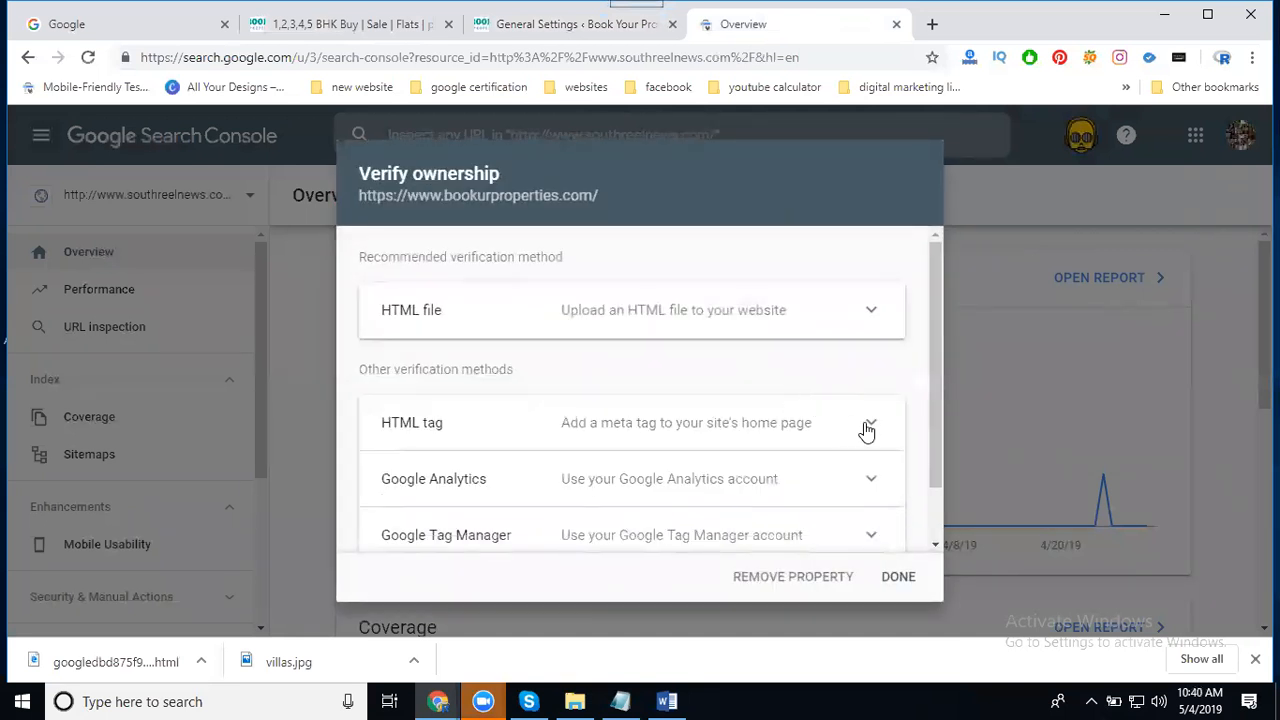
pyautogui.click(832, 322)
pyautogui.click(832, 323)
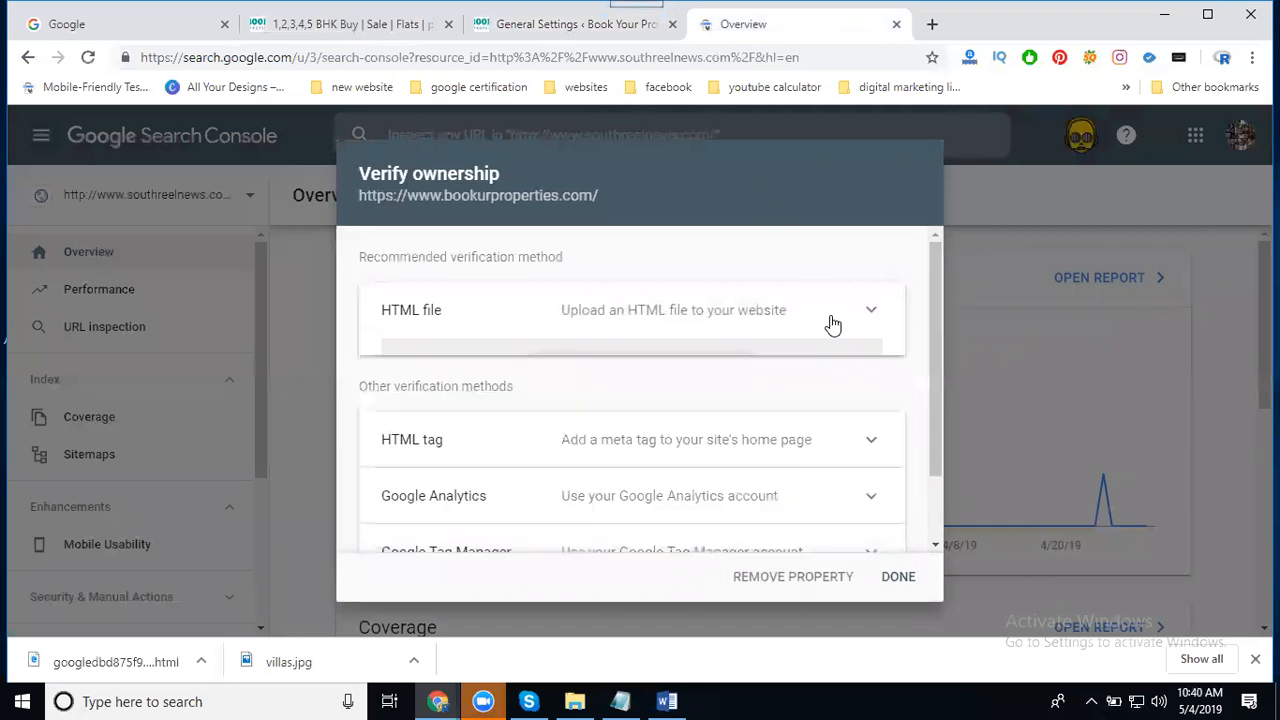
pyautogui.click(877, 430)
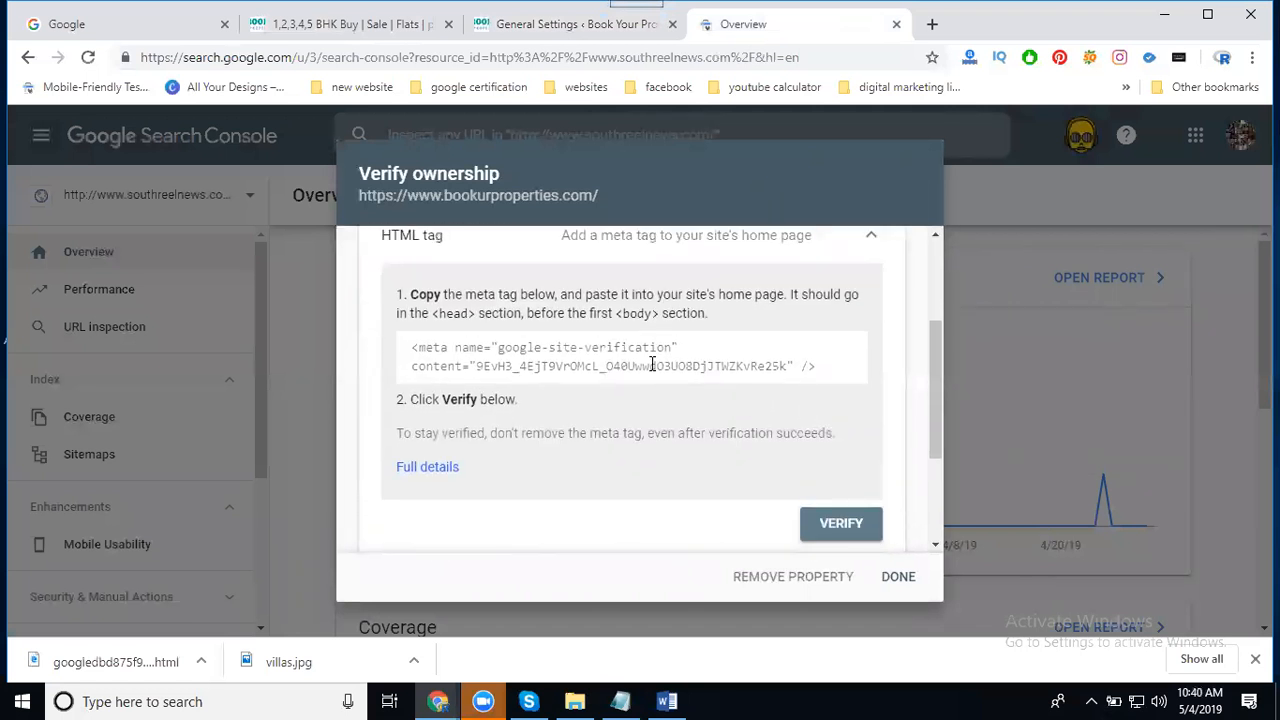
pyautogui.moveTo(481, 362); pyautogui.dragTo(790, 366)
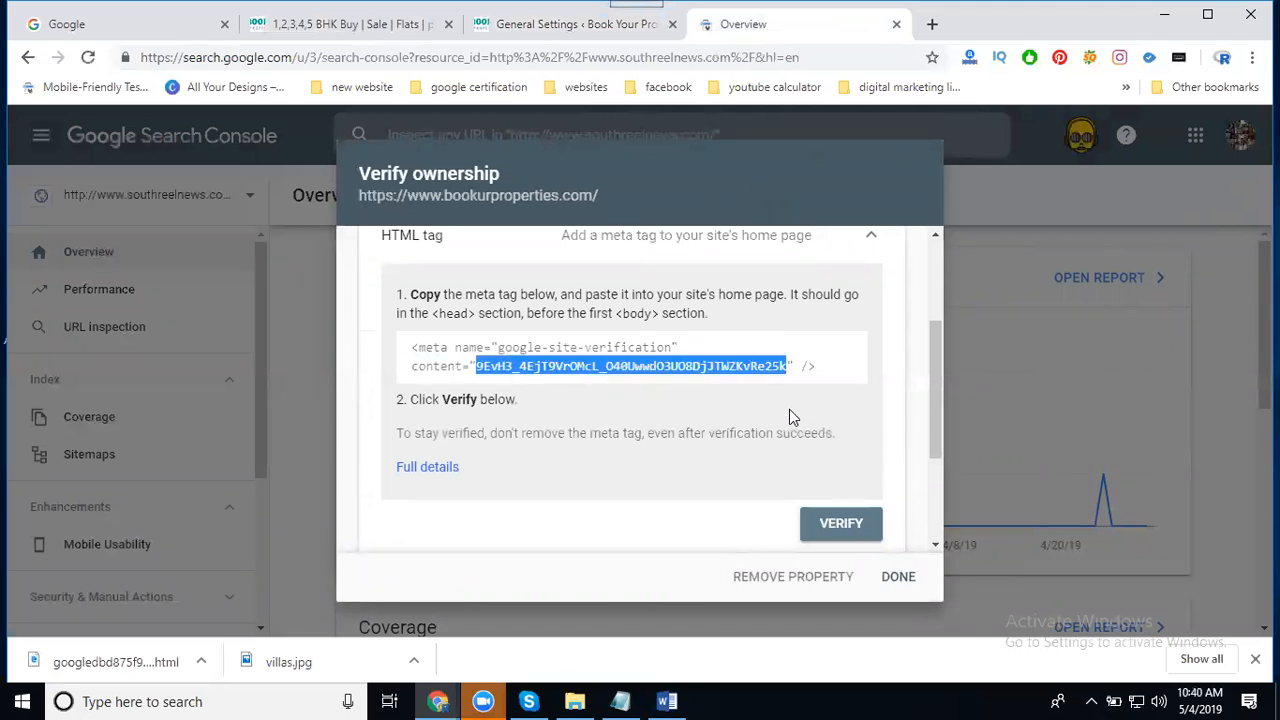
# Step: In the All in One SEO settings, replace the Google Webmaster Tools value with the copied verification code and save the options
pyautogui.click(545, 28)
pyautogui.scroll(-15, 414, 366)
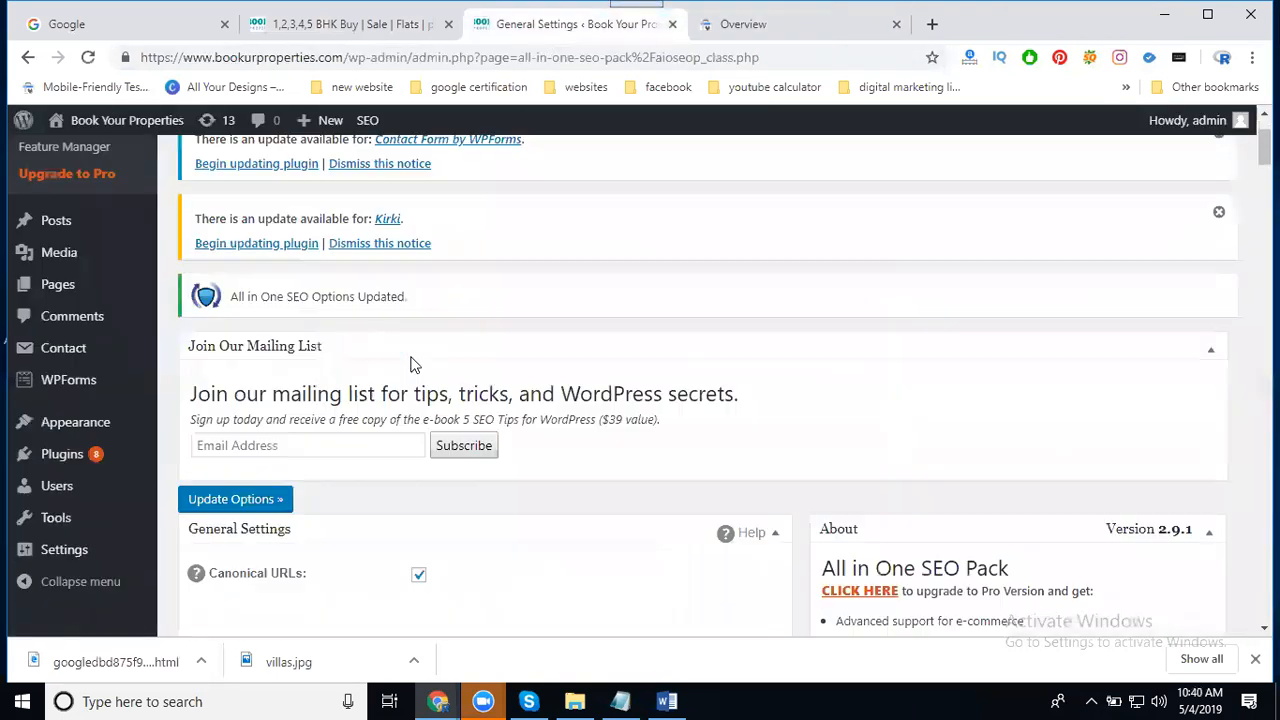
pyautogui.scroll(-15, 414, 366)
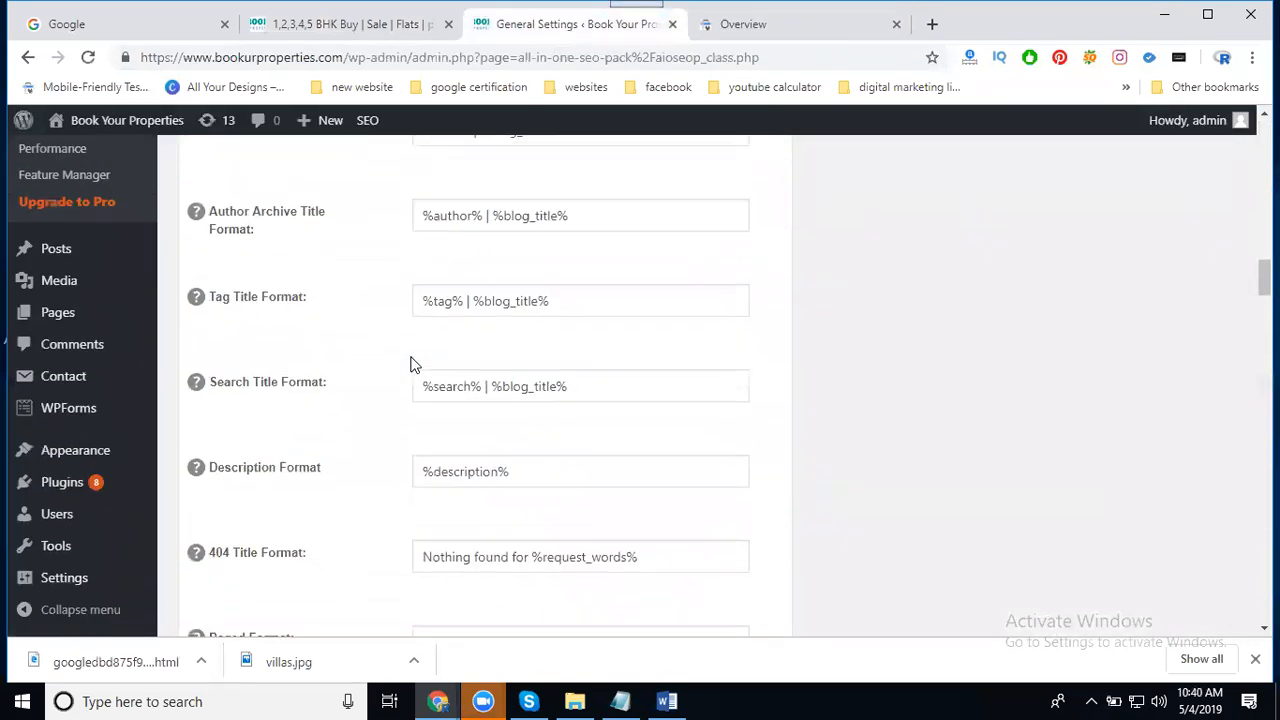
pyautogui.click(429, 266)
pyautogui.hotkey('ctrl', 'v')
pyautogui.scroll(-20, 930, 370)
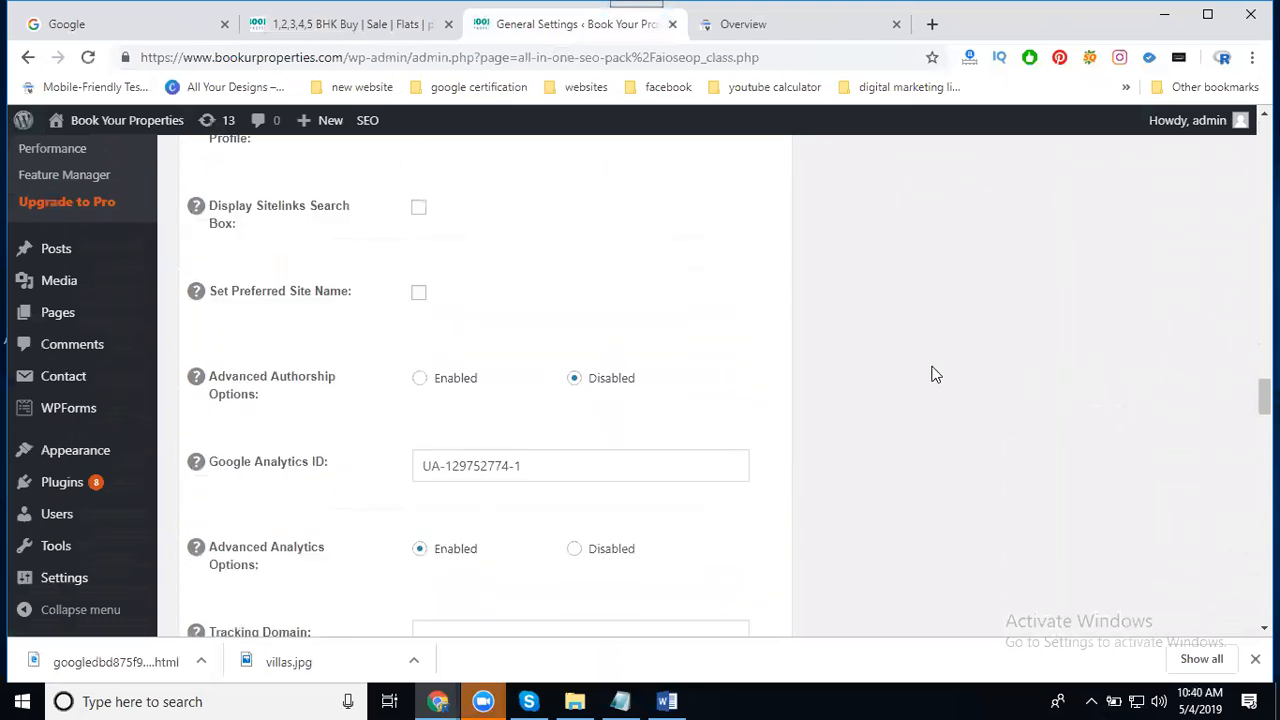
pyautogui.scroll(-1, 940, 390)
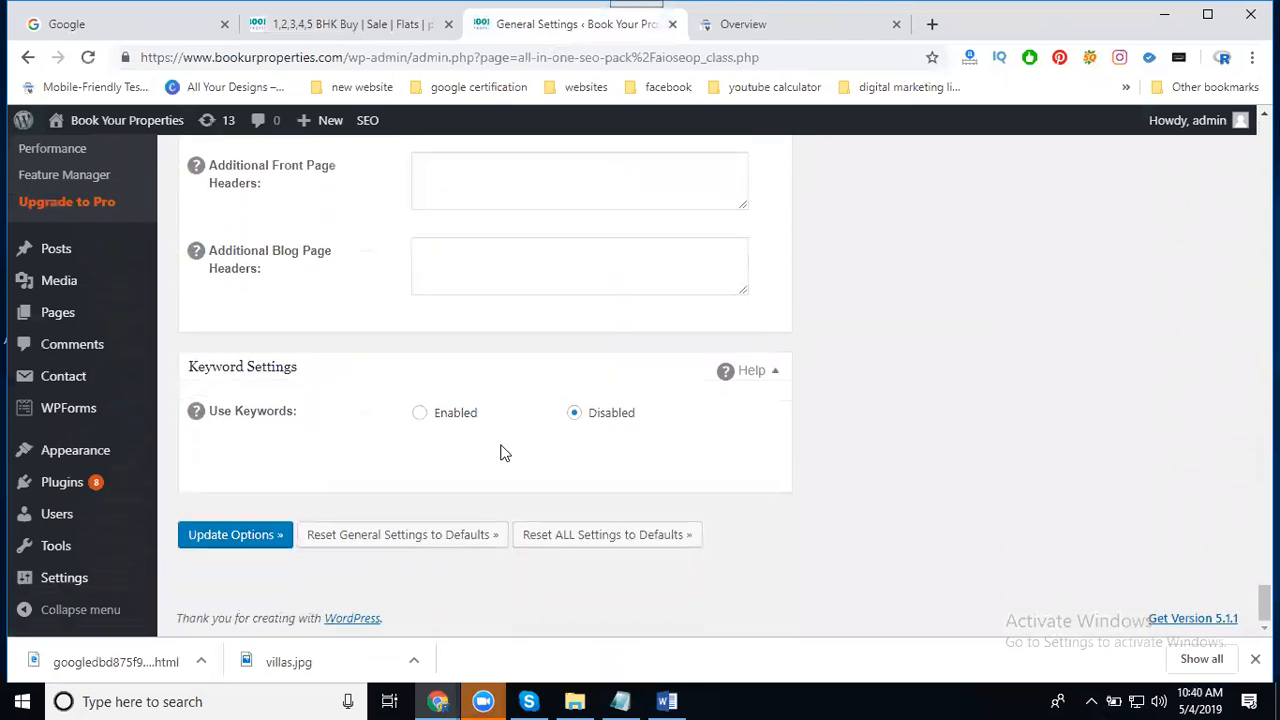
pyautogui.click(233, 540)
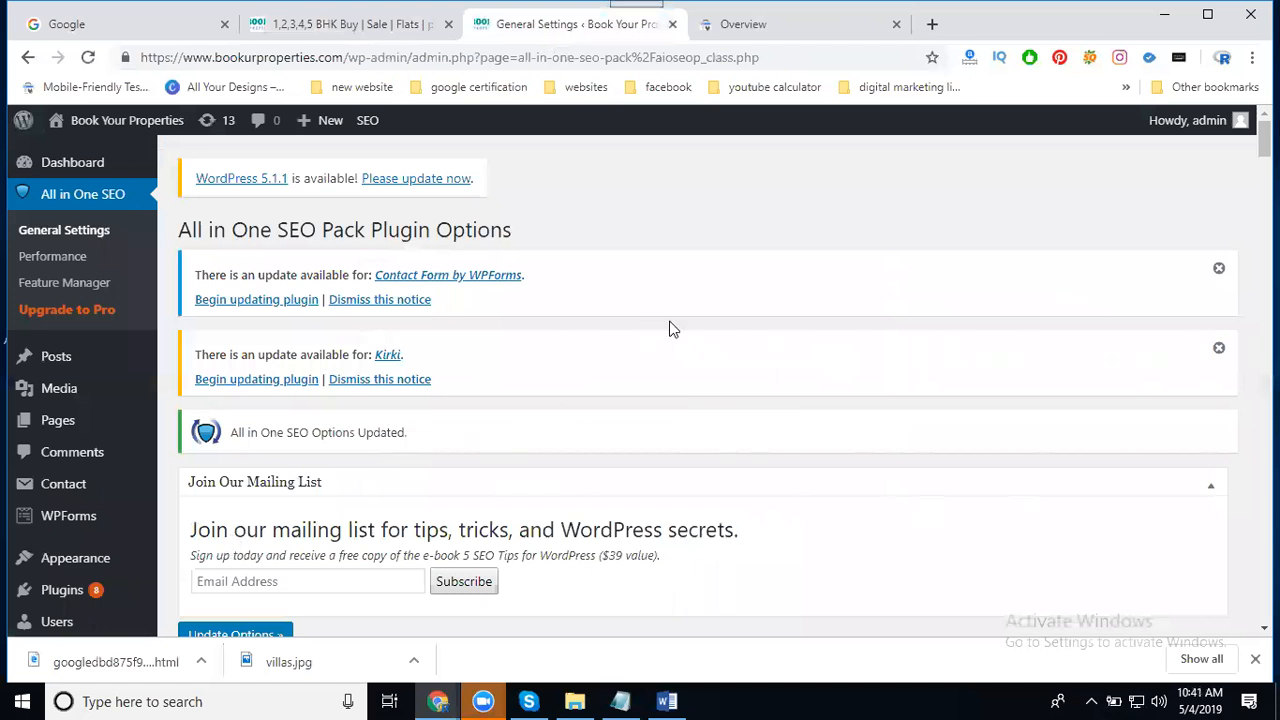
# Step: Check the saved Google Webmaster Tools value in the Webmaster Verification section of the plugin options
pyautogui.scroll(-10, 606, 292)
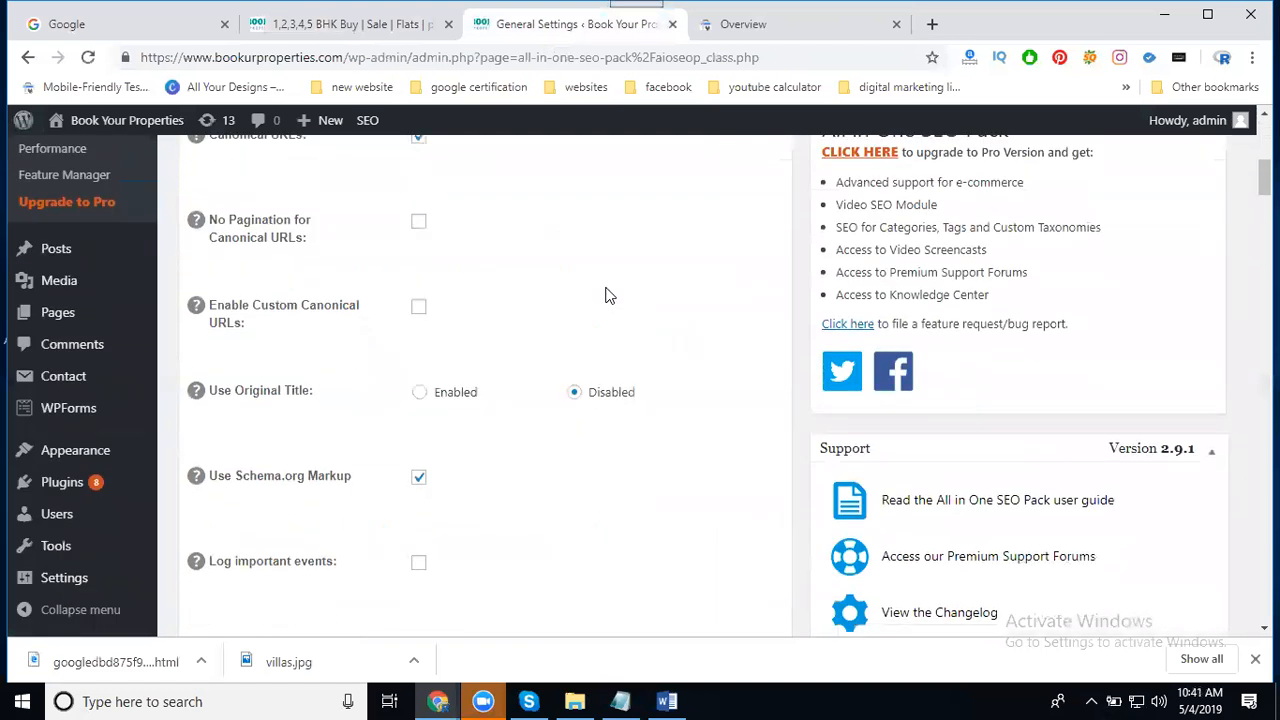
pyautogui.scroll(-2, 606, 288)
pyautogui.scroll(-10, 714, 383)
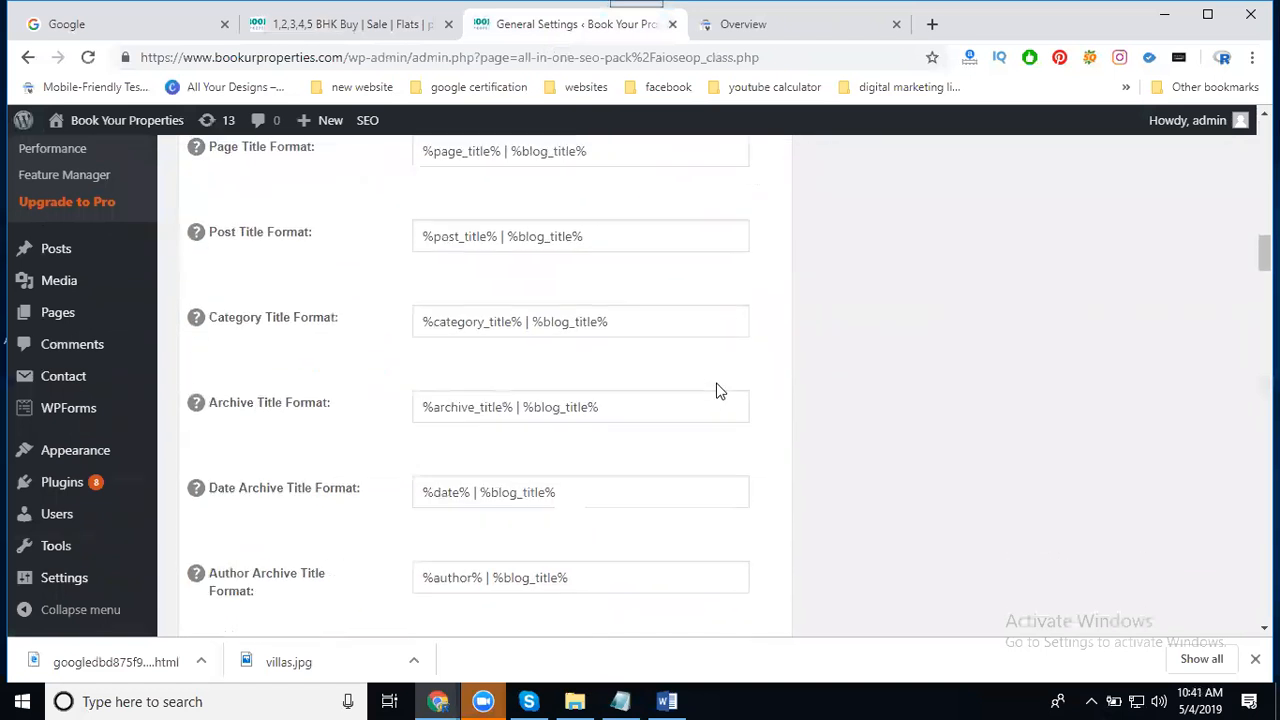
pyautogui.scroll(-10, 717, 382)
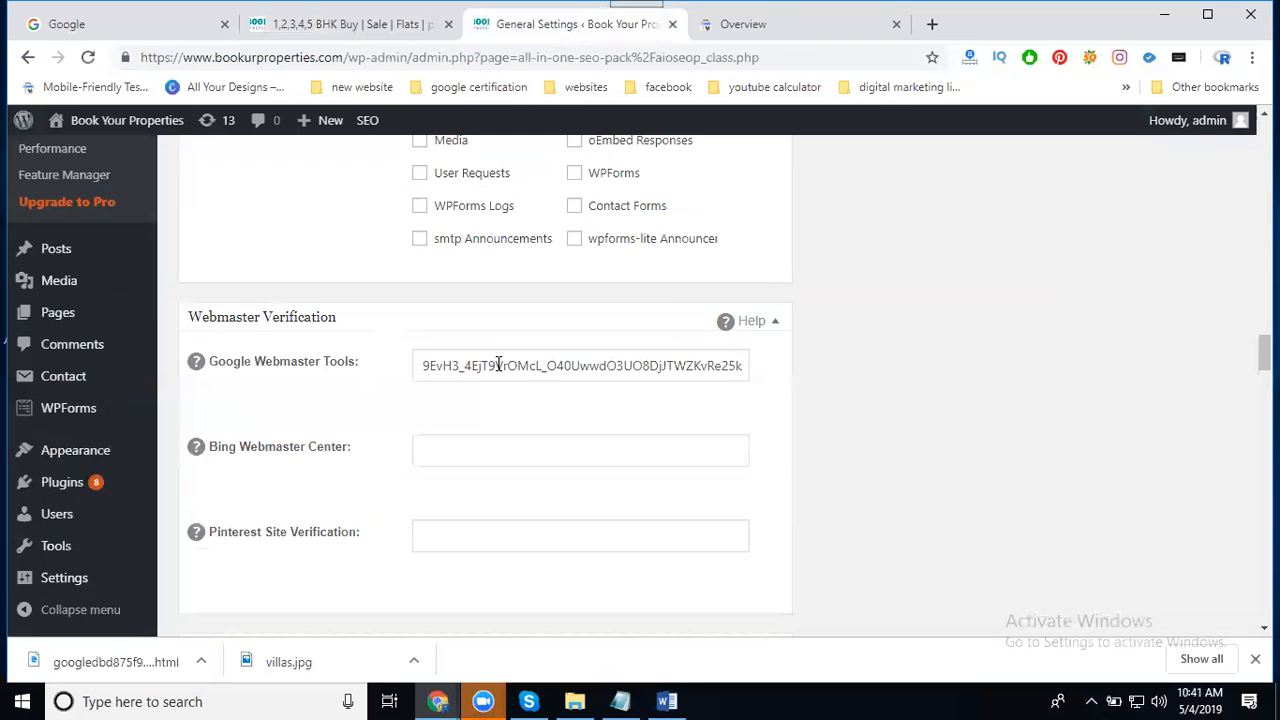
# Step: Return to Search Console, verify ownership of the property with the HTML tag method, and close the verification dialog
pyautogui.click(729, 34)
pyautogui.click(838, 525)
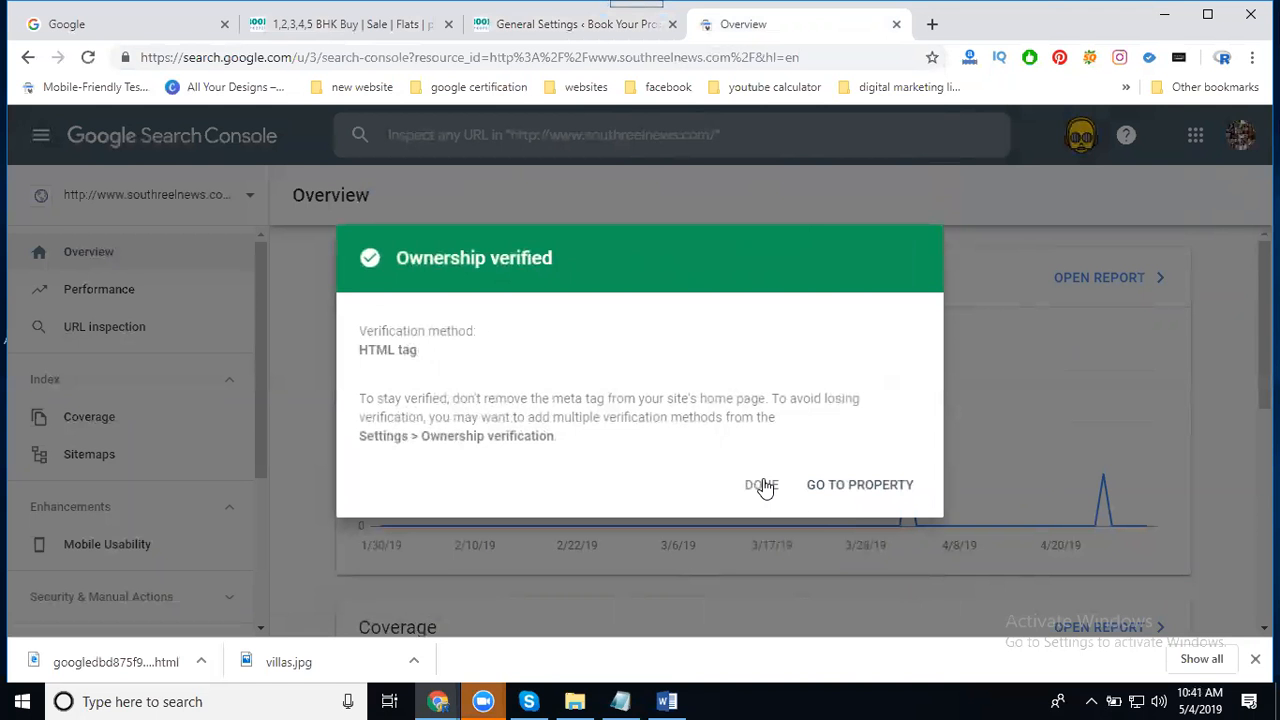
pyautogui.click(762, 485)
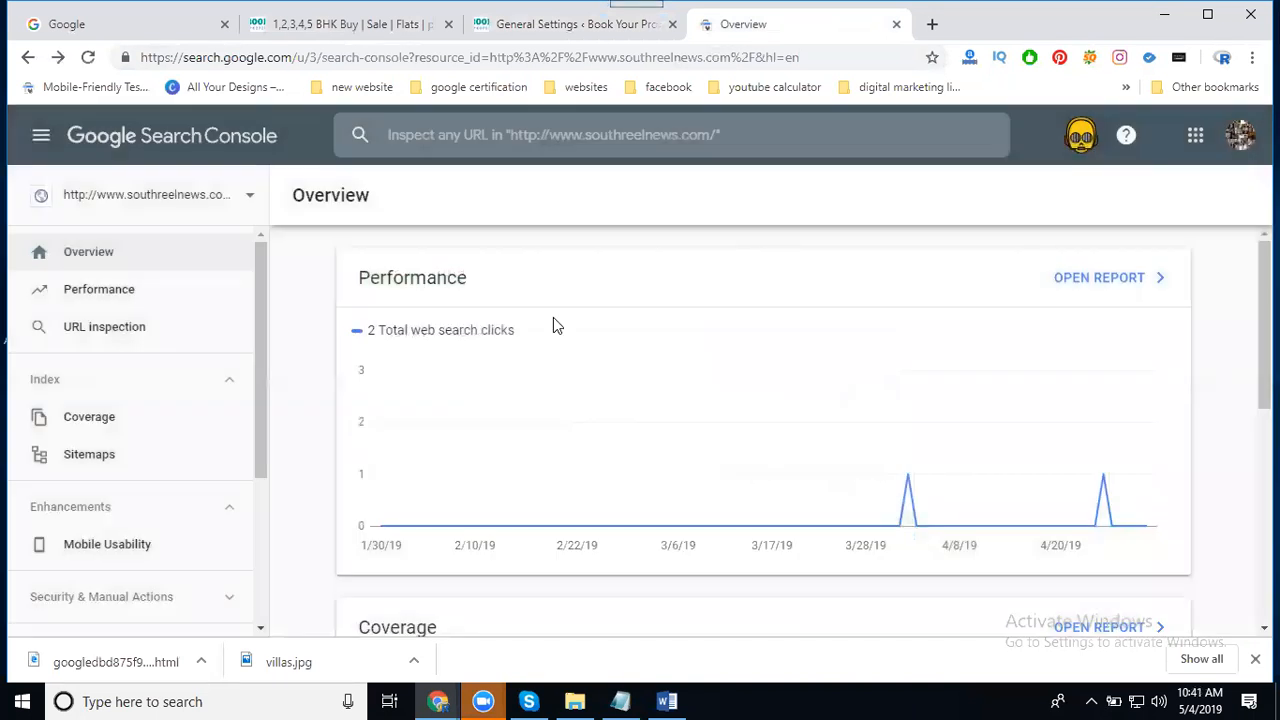
pyautogui.click(88, 58)
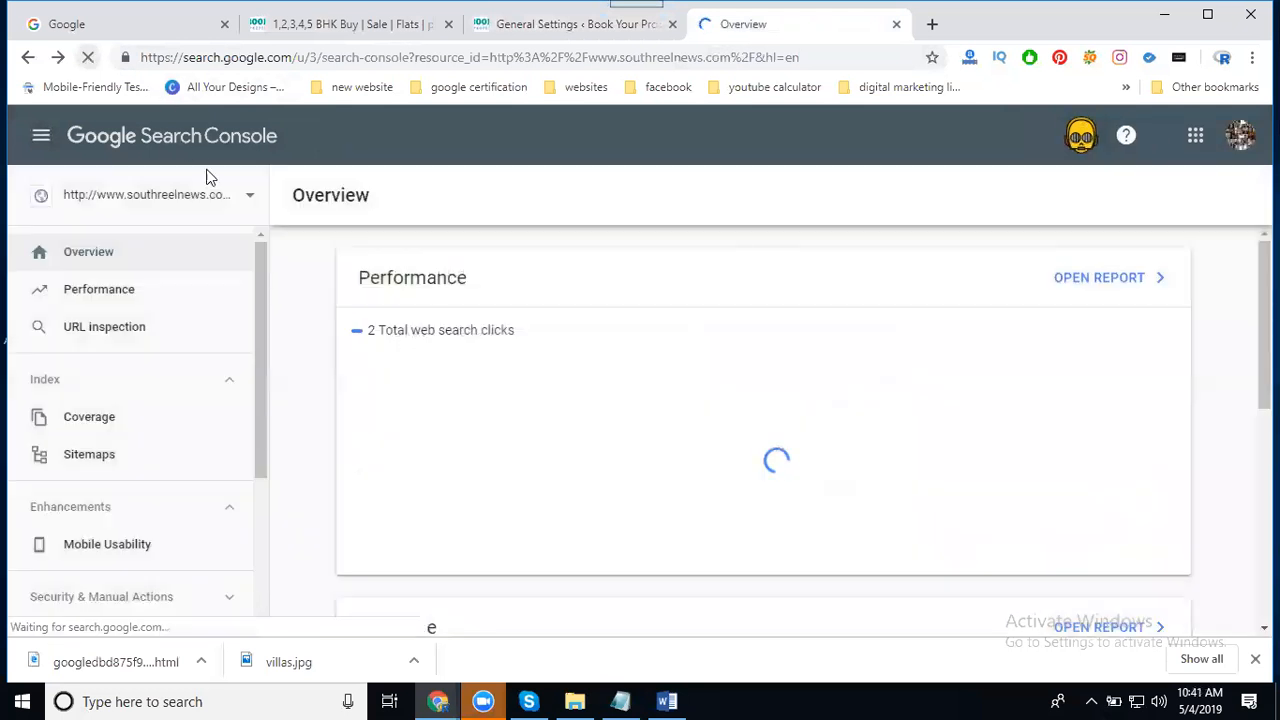
pyautogui.click(248, 207)
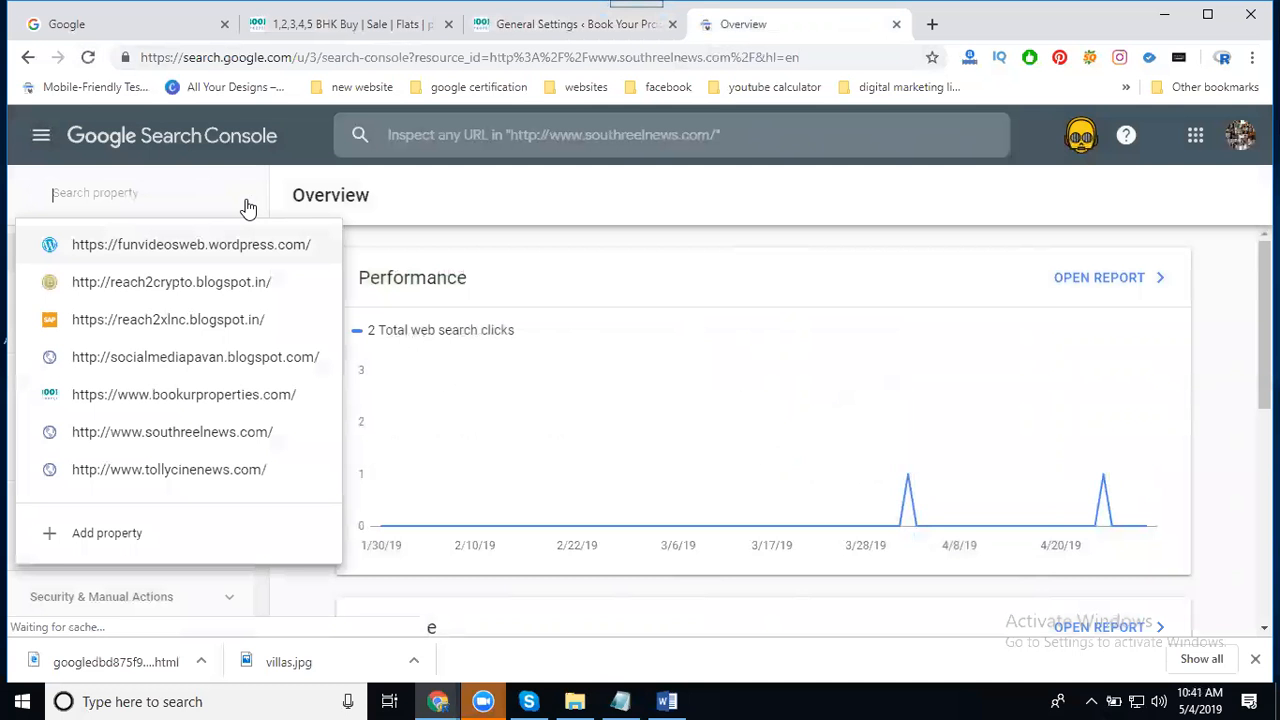
pyautogui.click(199, 396)
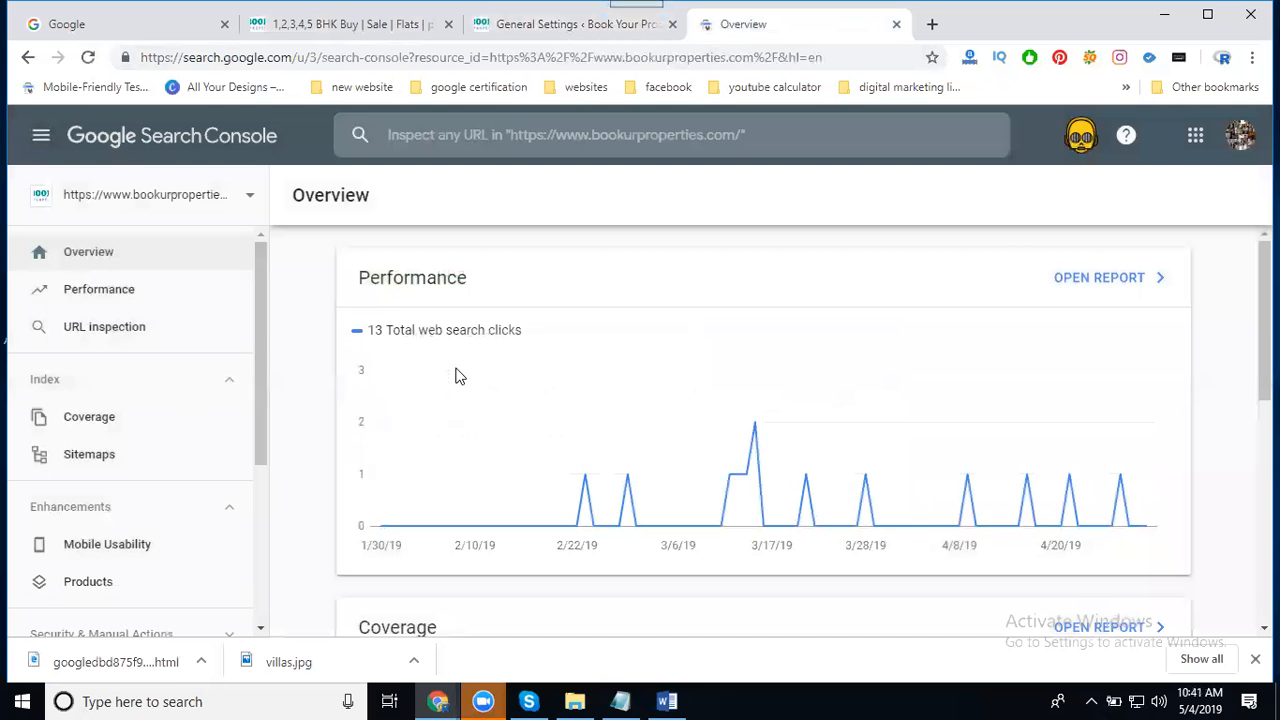
pyautogui.scroll(-3, 455, 375)
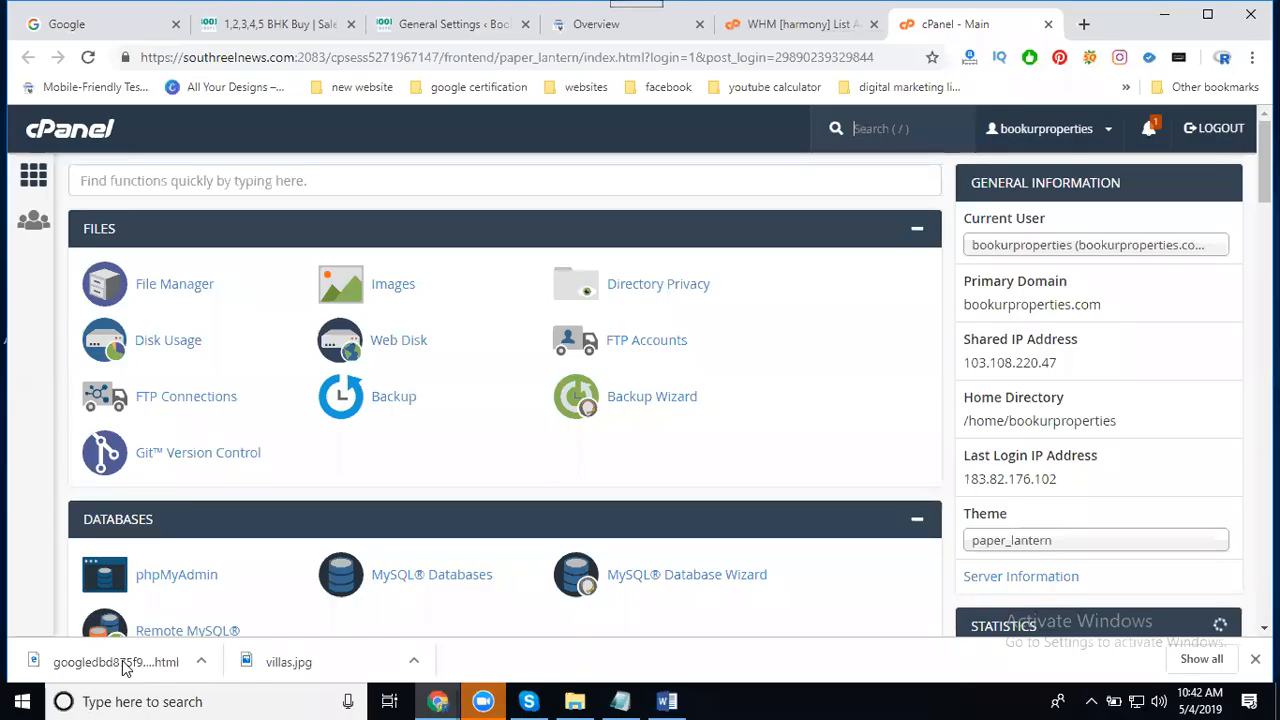
# Step: In the bookurproperties cPanel account, open the public_html folder in File Manager
pyautogui.click(1038, 140)
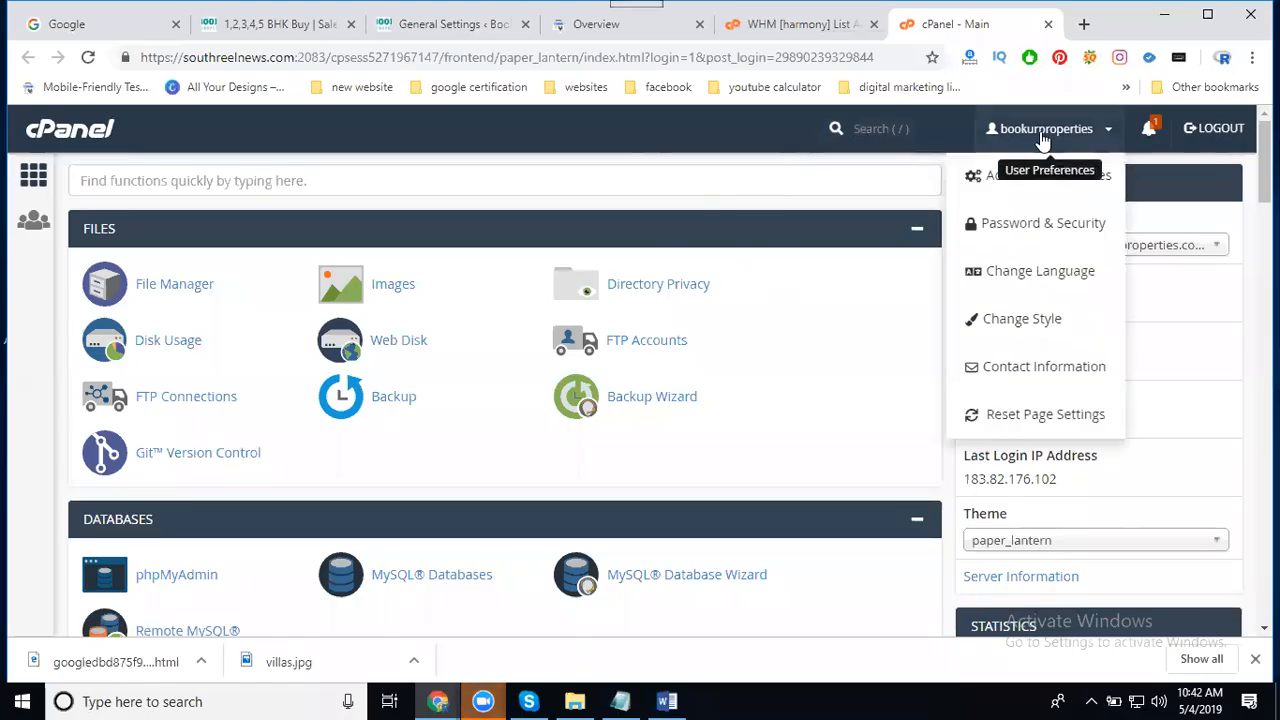
pyautogui.click(1038, 140)
pyautogui.click(166, 287)
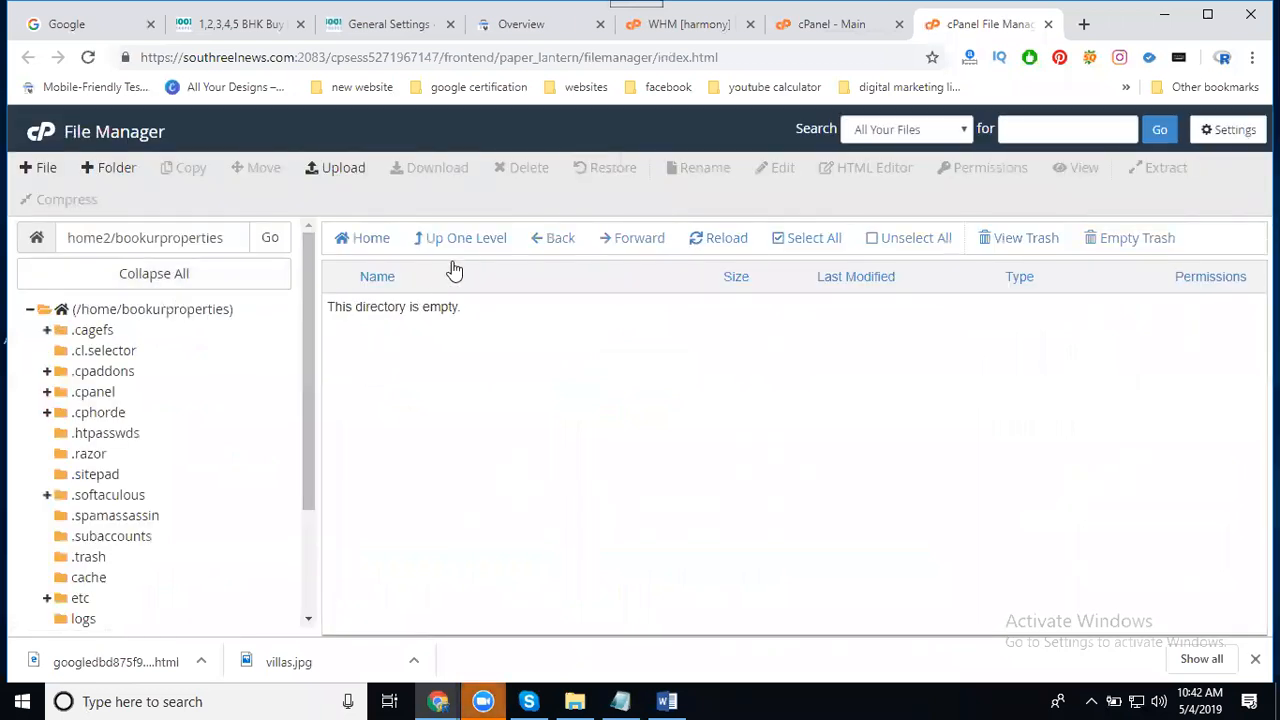
pyautogui.scroll(-4, 486, 409)
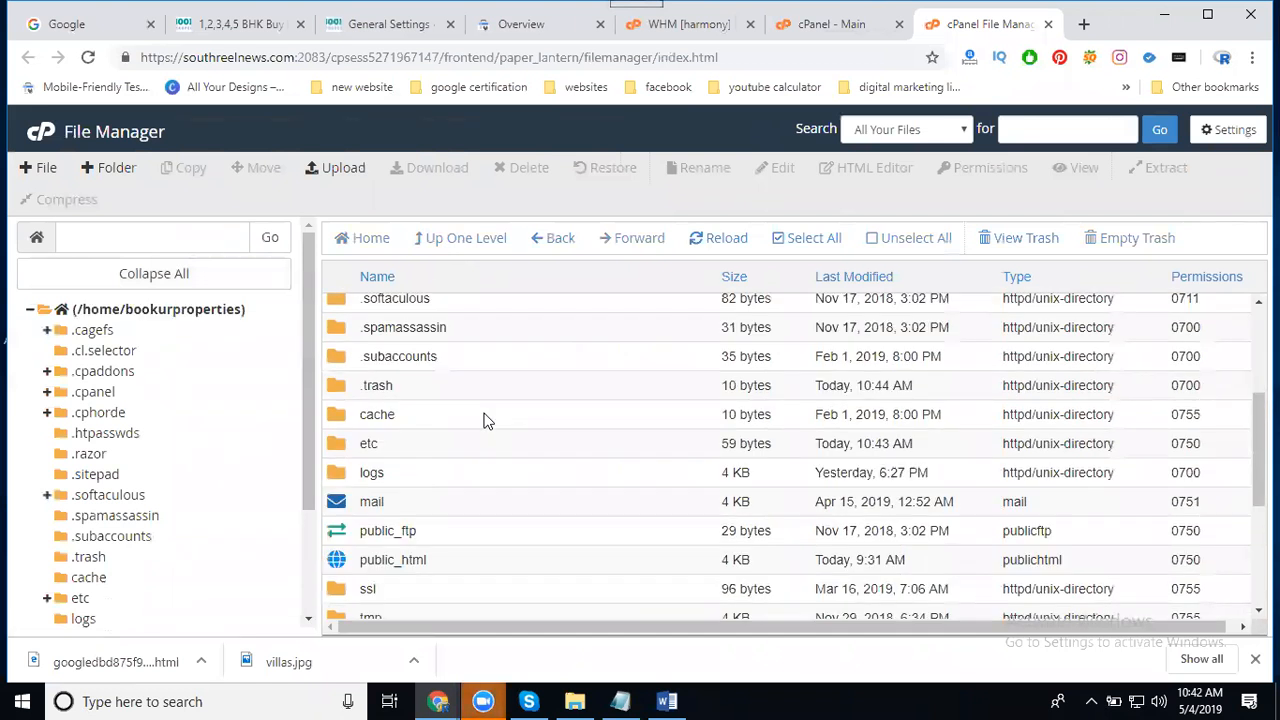
pyautogui.doubleClick(472, 437)
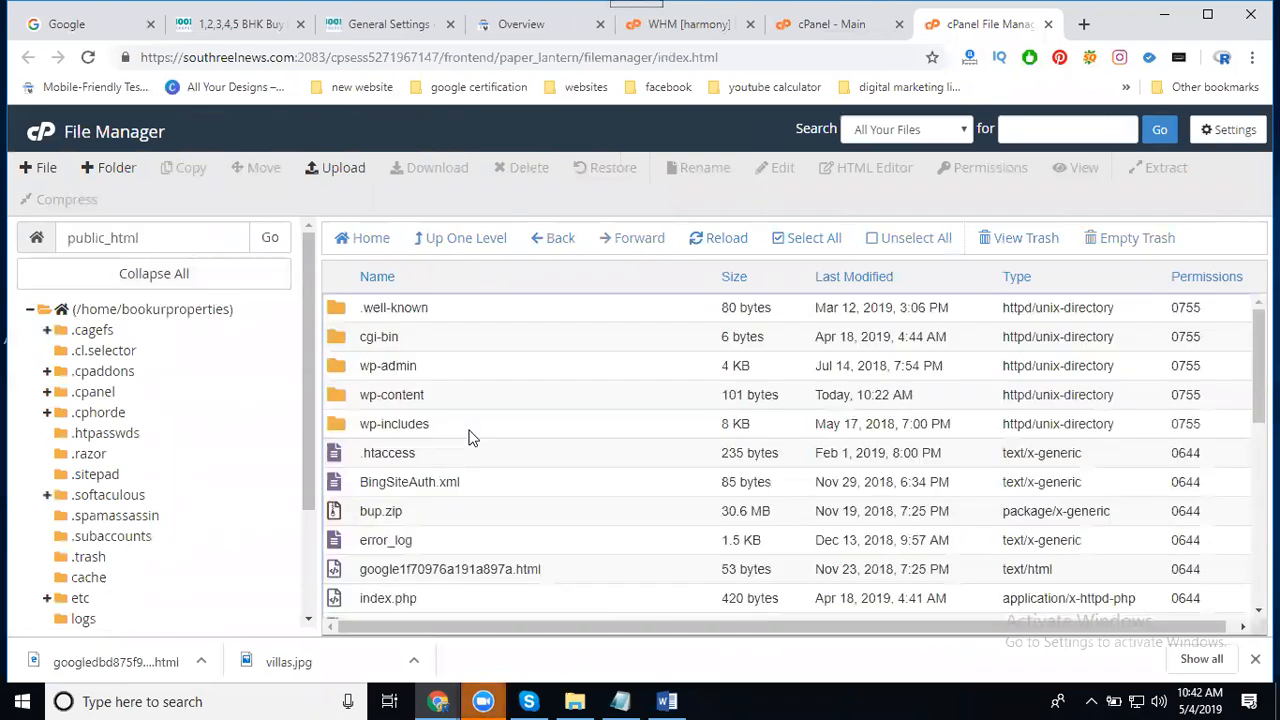
# Step: Upload the Google verification file googledbd875f9d50cea9a.html from Downloads to the public_html folder
pyautogui.click(317, 169)
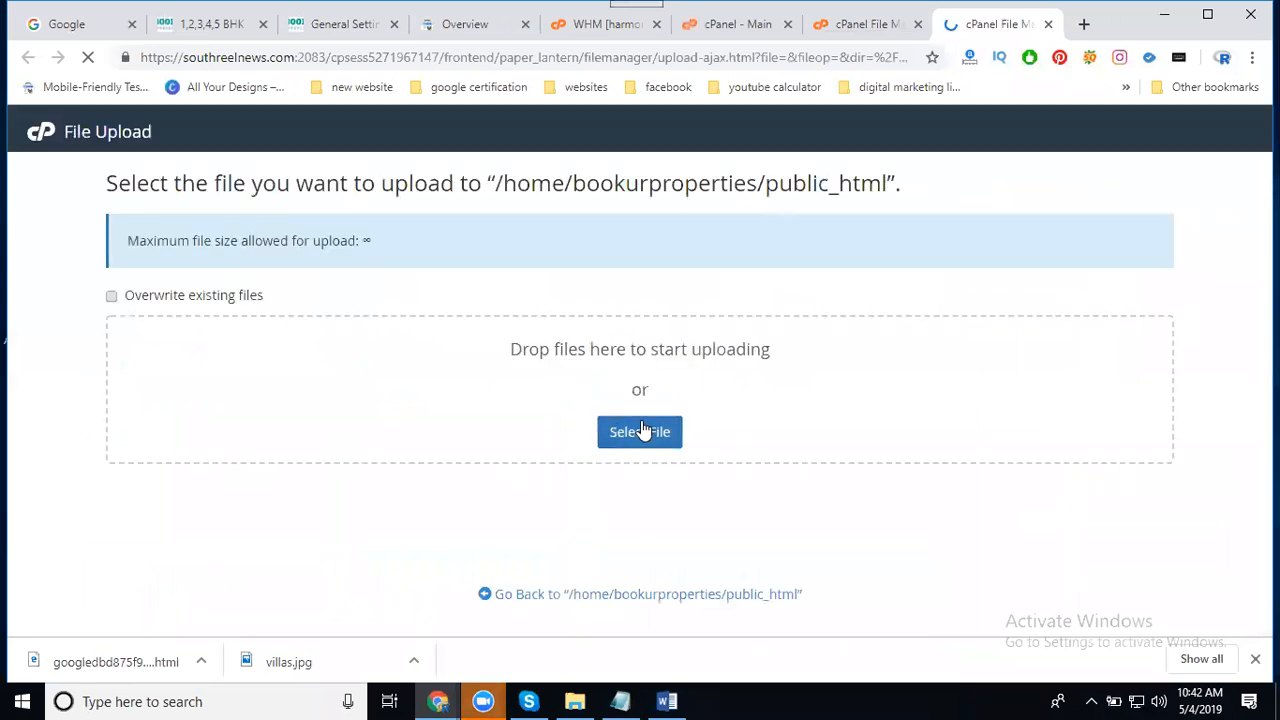
pyautogui.click(643, 430)
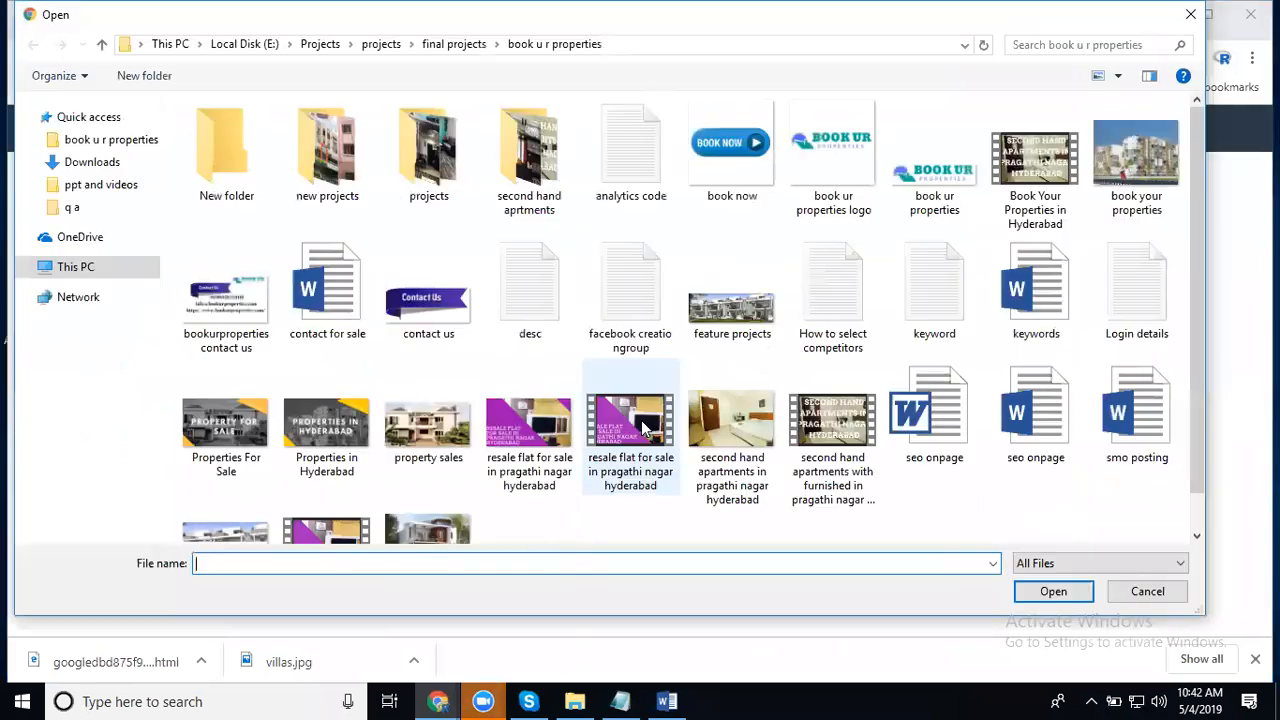
pyautogui.click(84, 328)
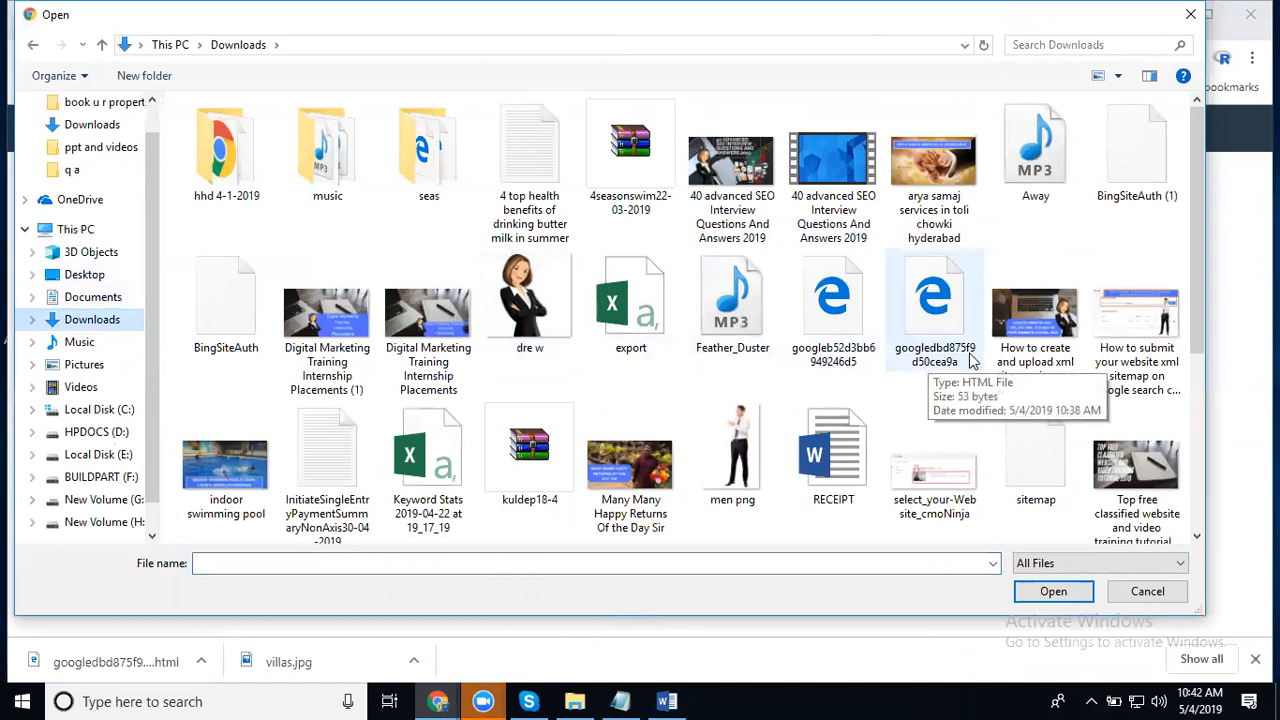
pyautogui.click(937, 342)
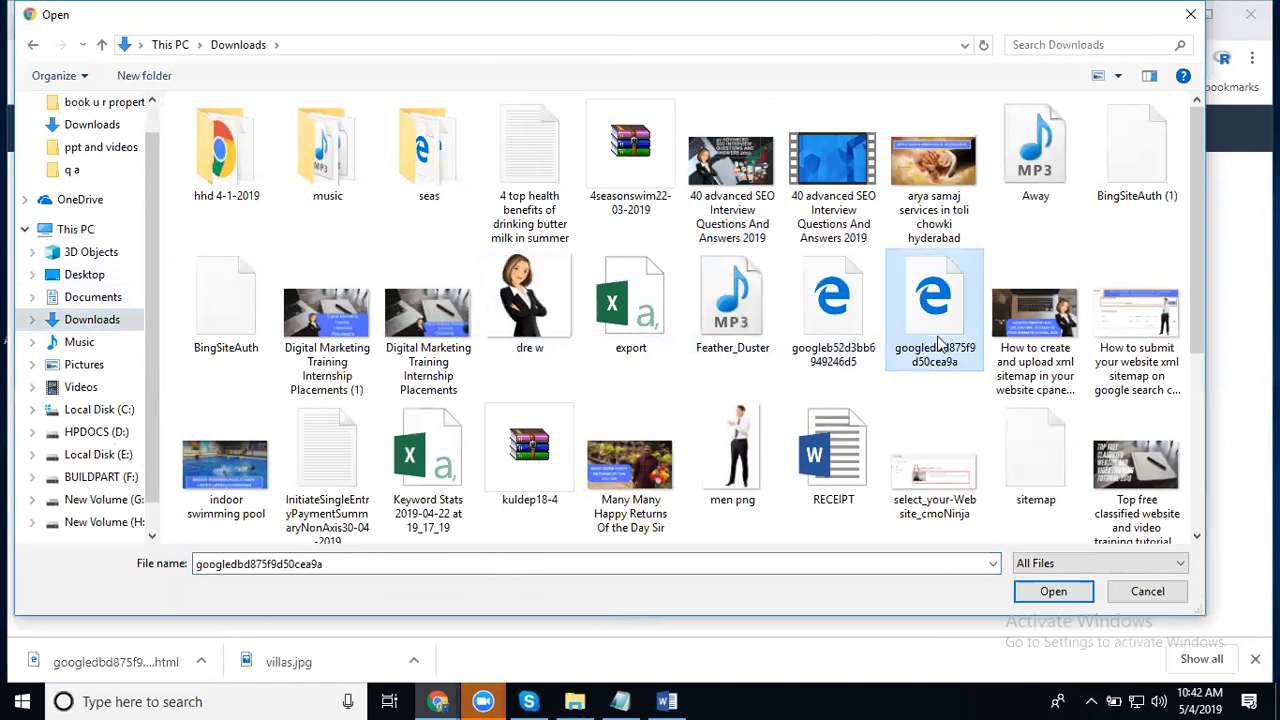
pyautogui.doubleClick(937, 342)
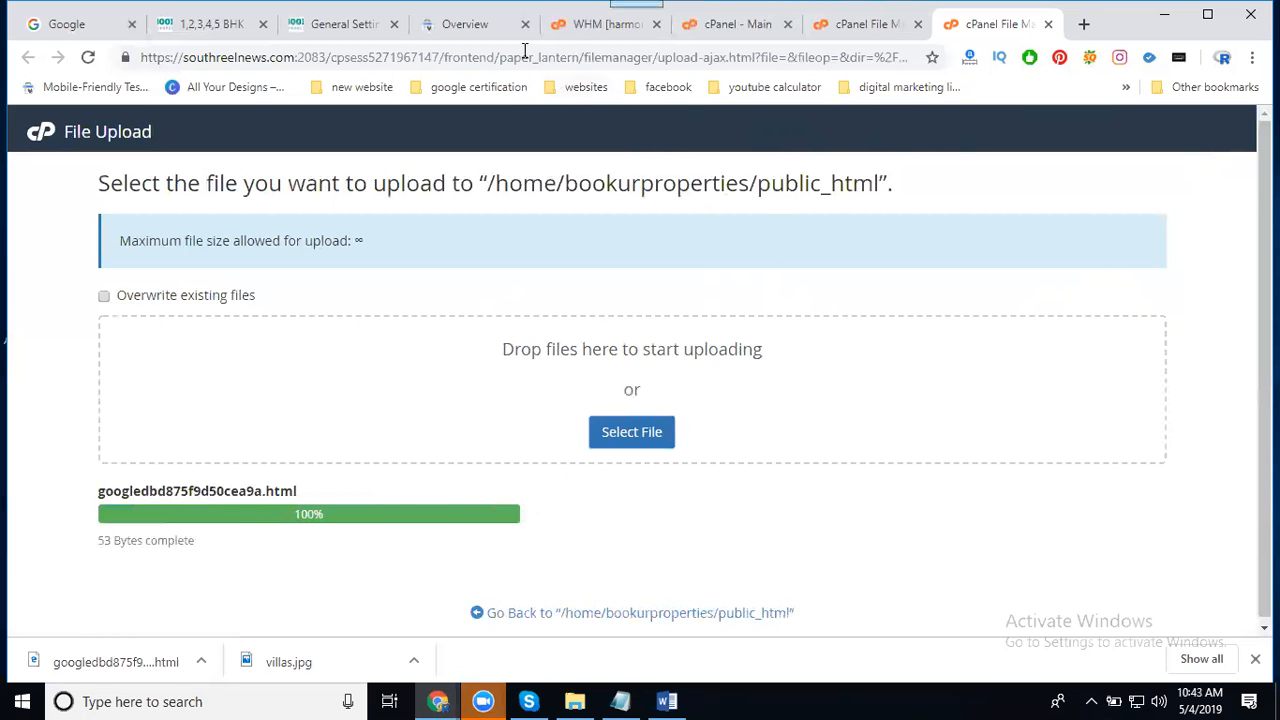
# Step: Return to Search Console and look over the Performance and Coverage charts of bookurproperties.com
pyautogui.click(466, 24)
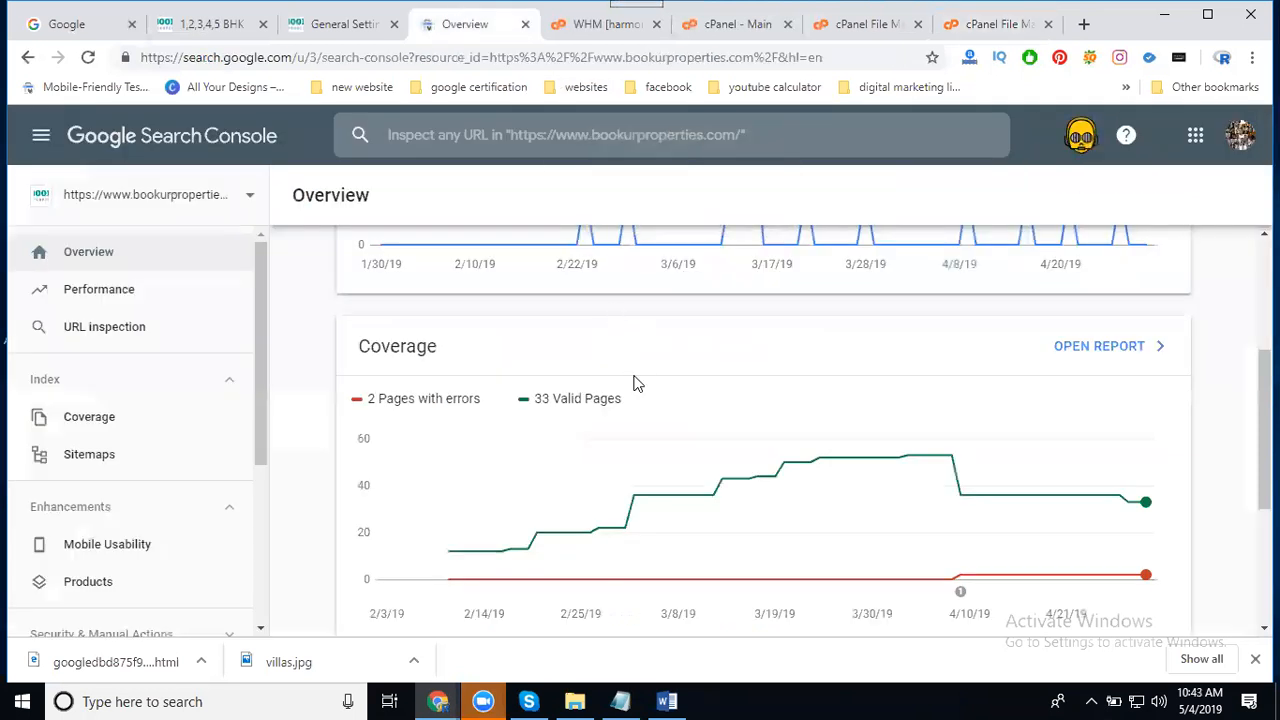
pyautogui.scroll(1, 635, 381)
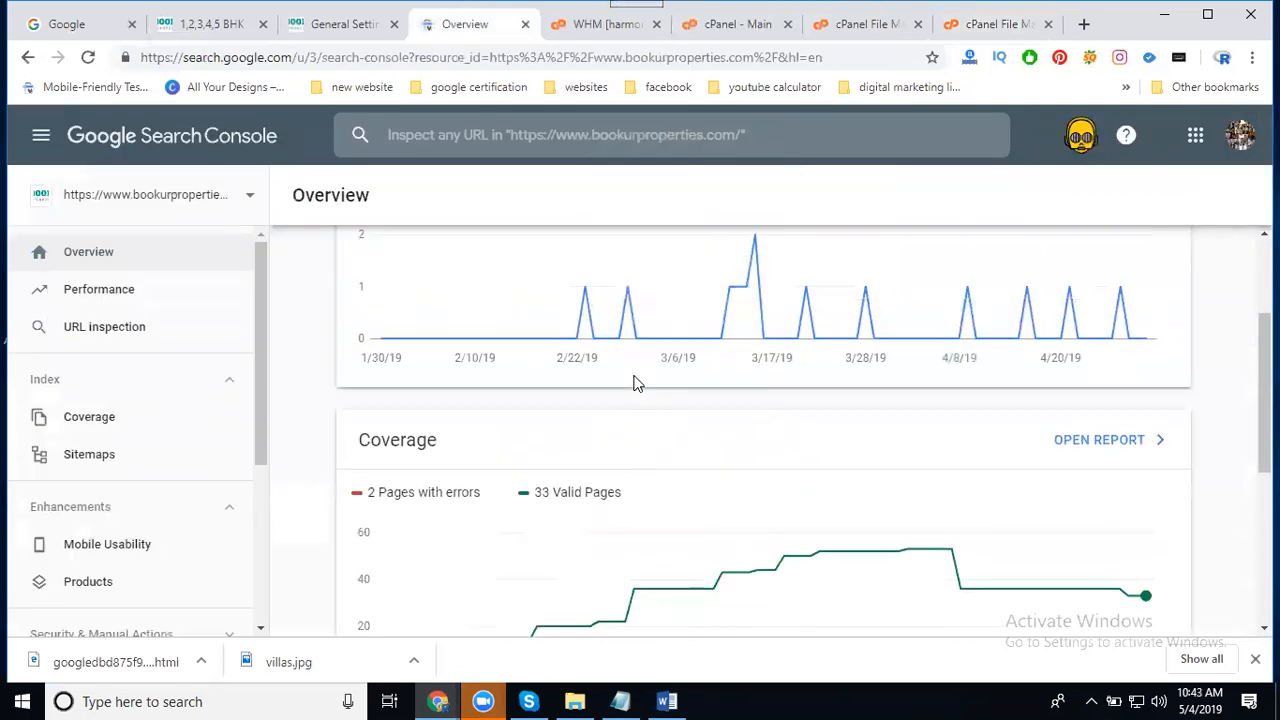